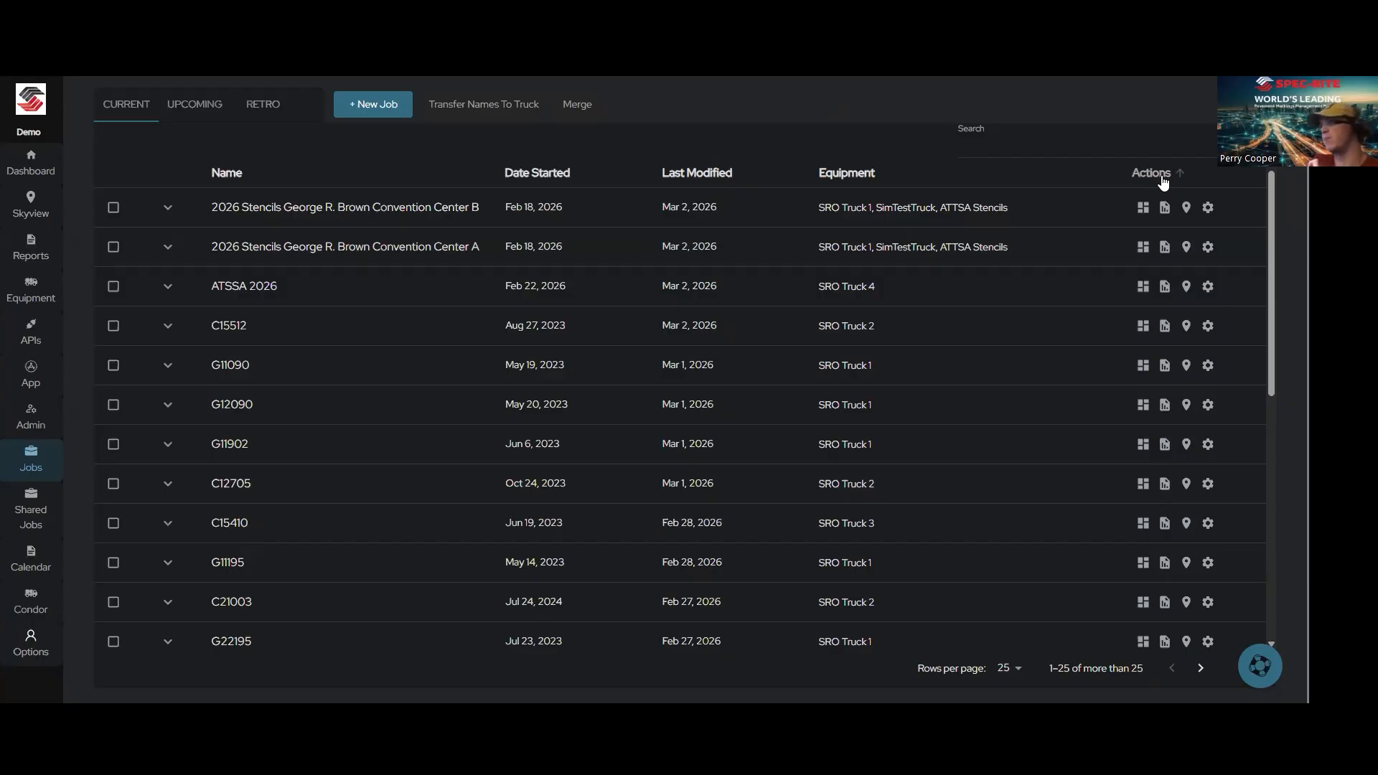
Step: Open the dashboard of the ATSSA 2026 job and check its worksite weather forecast
{"action": "left_click", "coordinate": [1144, 287]}
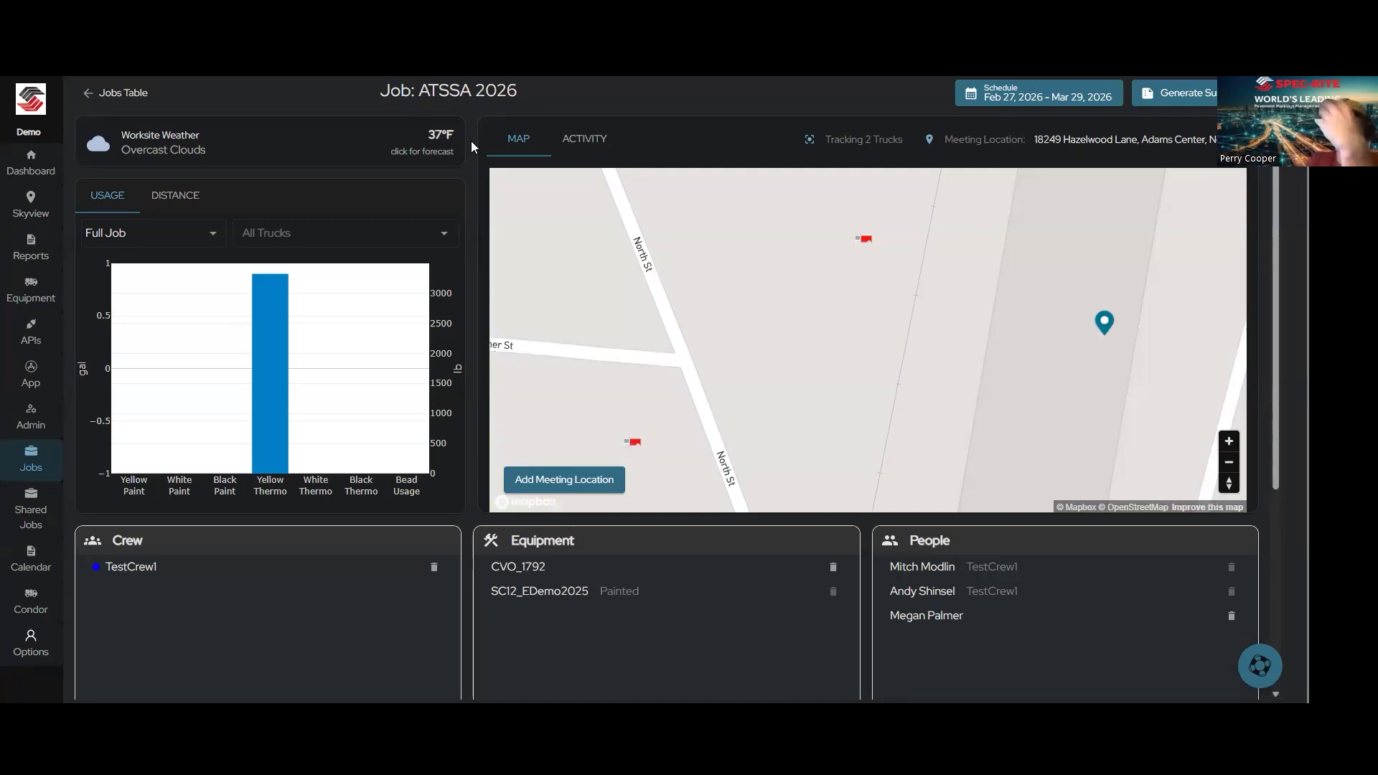
{"action": "left_click", "coordinate": [435, 154]}
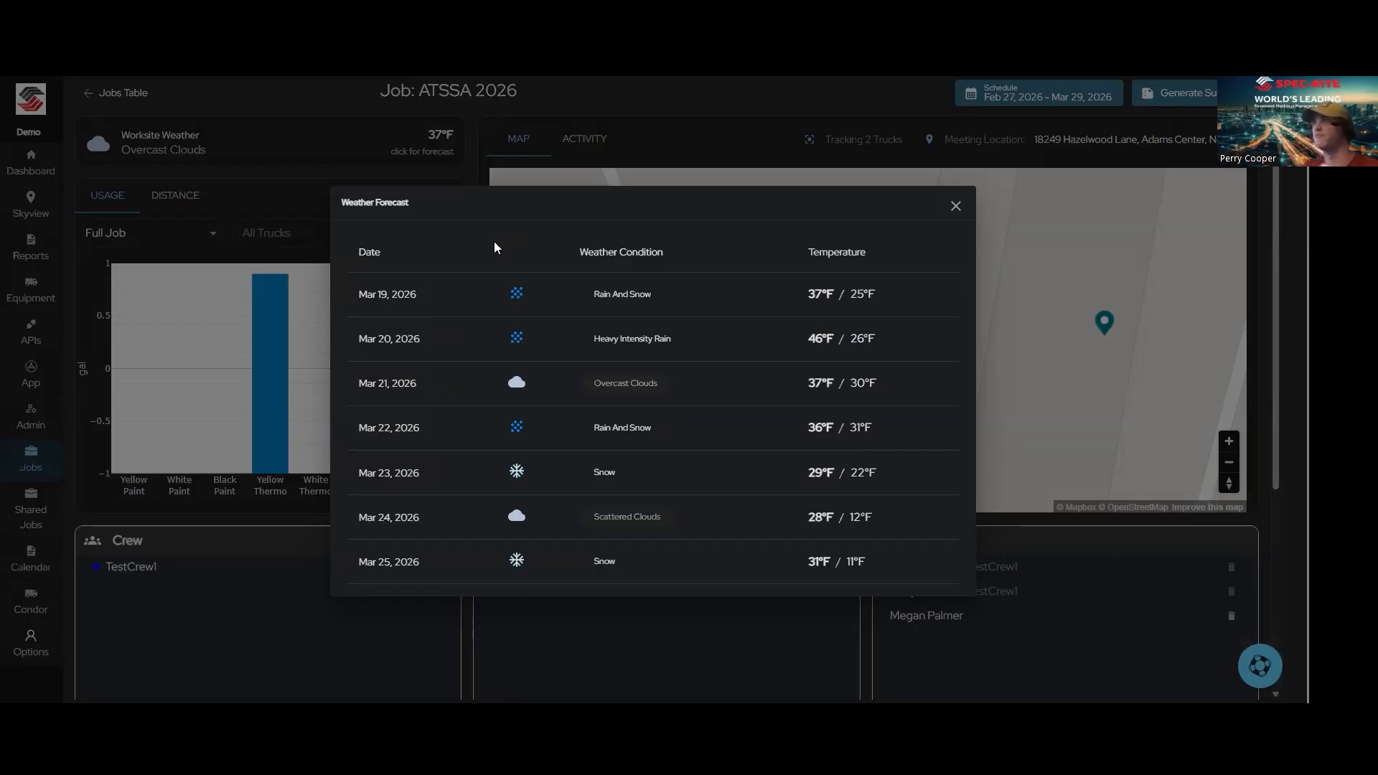
{"action": "left_click", "coordinate": [955, 206]}
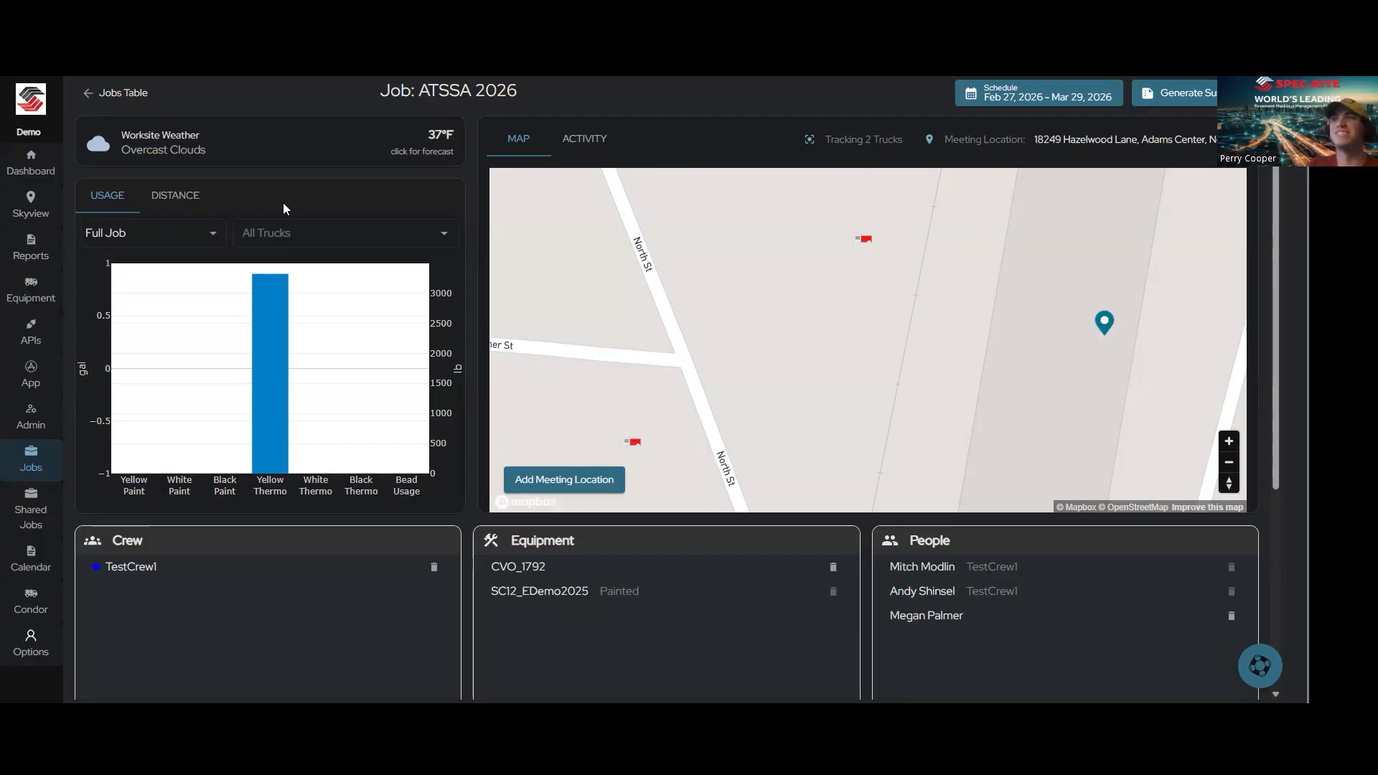
Step: Examine the time range choices and the truck filter choices of the job's usage chart
{"action": "left_click", "coordinate": [215, 236]}
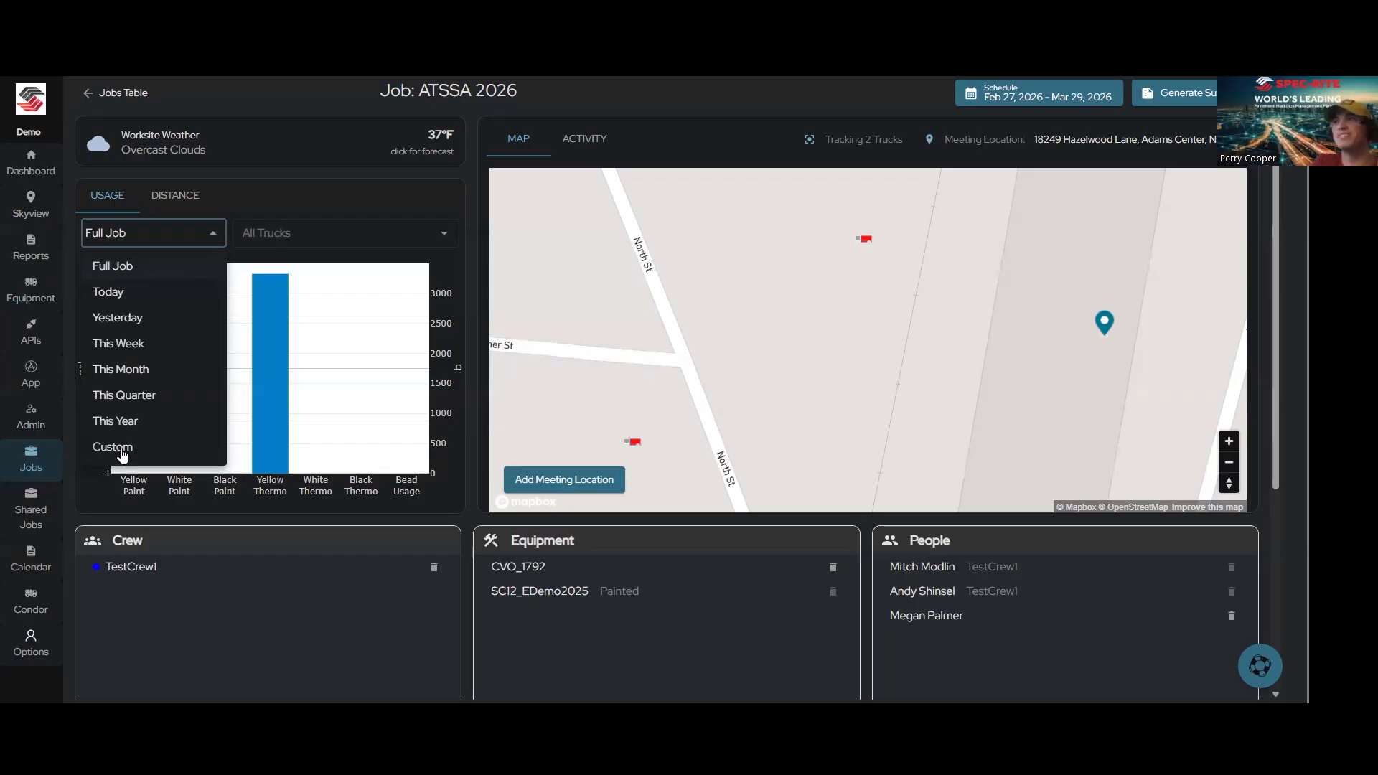
{"action": "left_click", "coordinate": [449, 231]}
{"action": "left_click", "coordinate": [443, 237]}
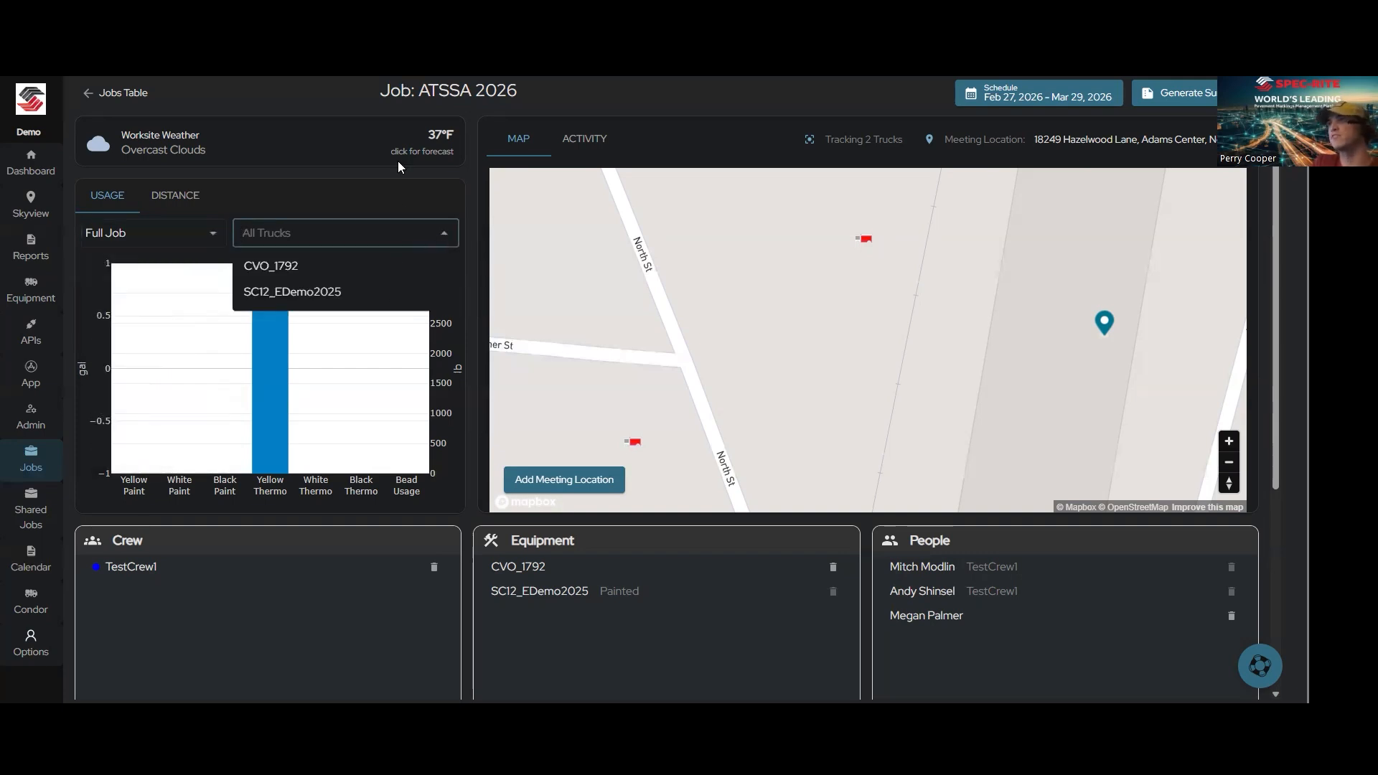
{"action": "left_click", "coordinate": [424, 180]}
Step: Add a new meeting location for the job by placing its pin at the Piggly Wiggly in Watertown on the map
{"action": "scroll", "coordinate": [659, 285], "scroll_direction": "down", "scroll_amount": 2}
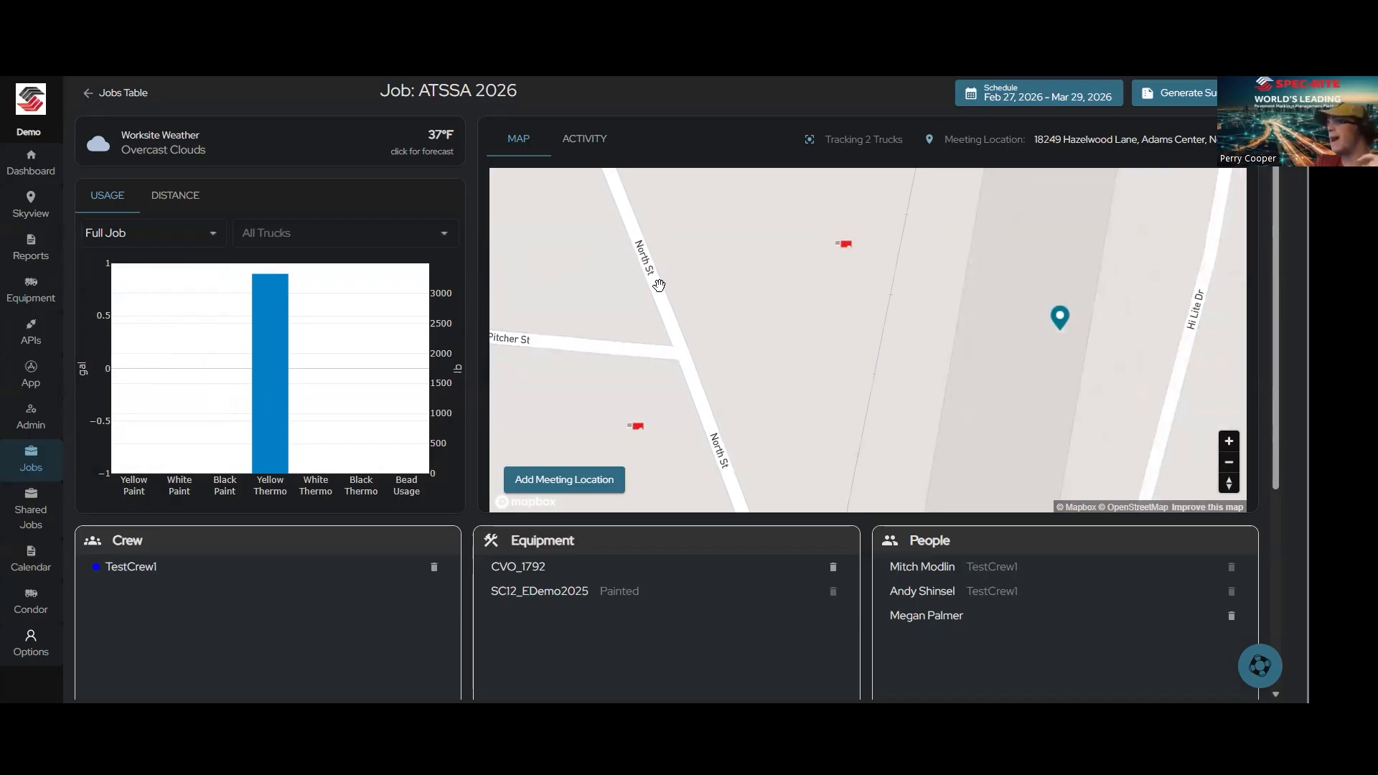
{"action": "scroll", "coordinate": [791, 326], "scroll_direction": "down", "scroll_amount": 3}
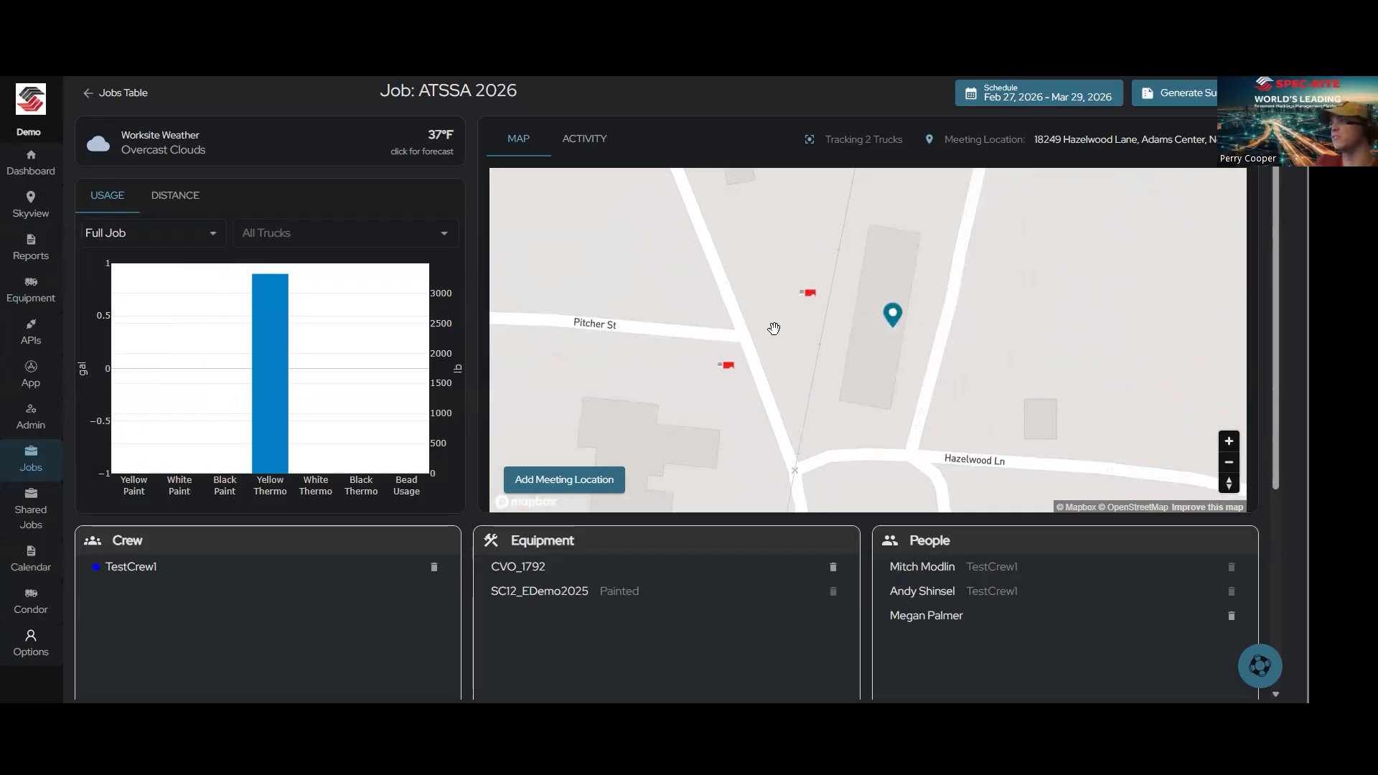
{"action": "scroll", "coordinate": [855, 307], "scroll_direction": "down", "scroll_amount": 1}
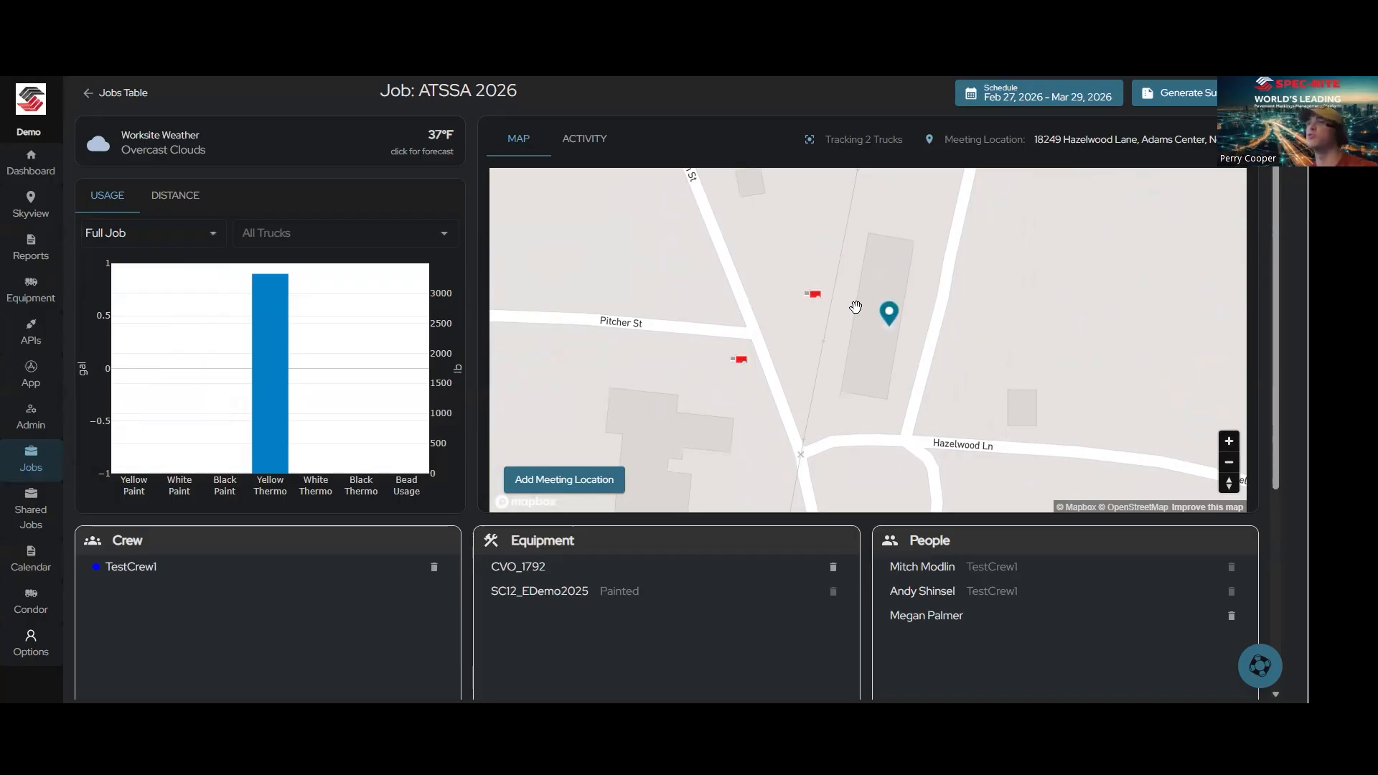
{"action": "scroll", "coordinate": [890, 284], "scroll_direction": "down", "scroll_amount": 10}
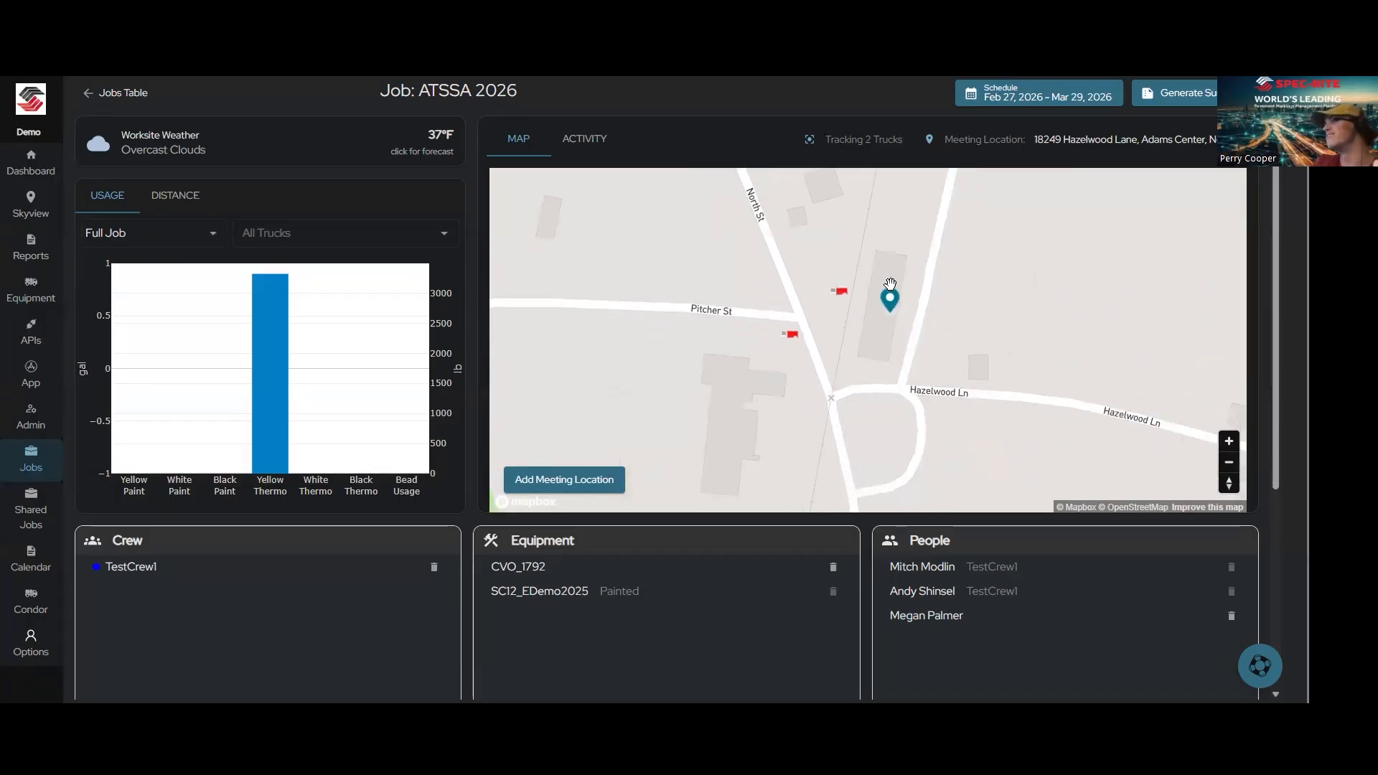
{"action": "scroll", "coordinate": [890, 283], "scroll_direction": "down", "scroll_amount": 5}
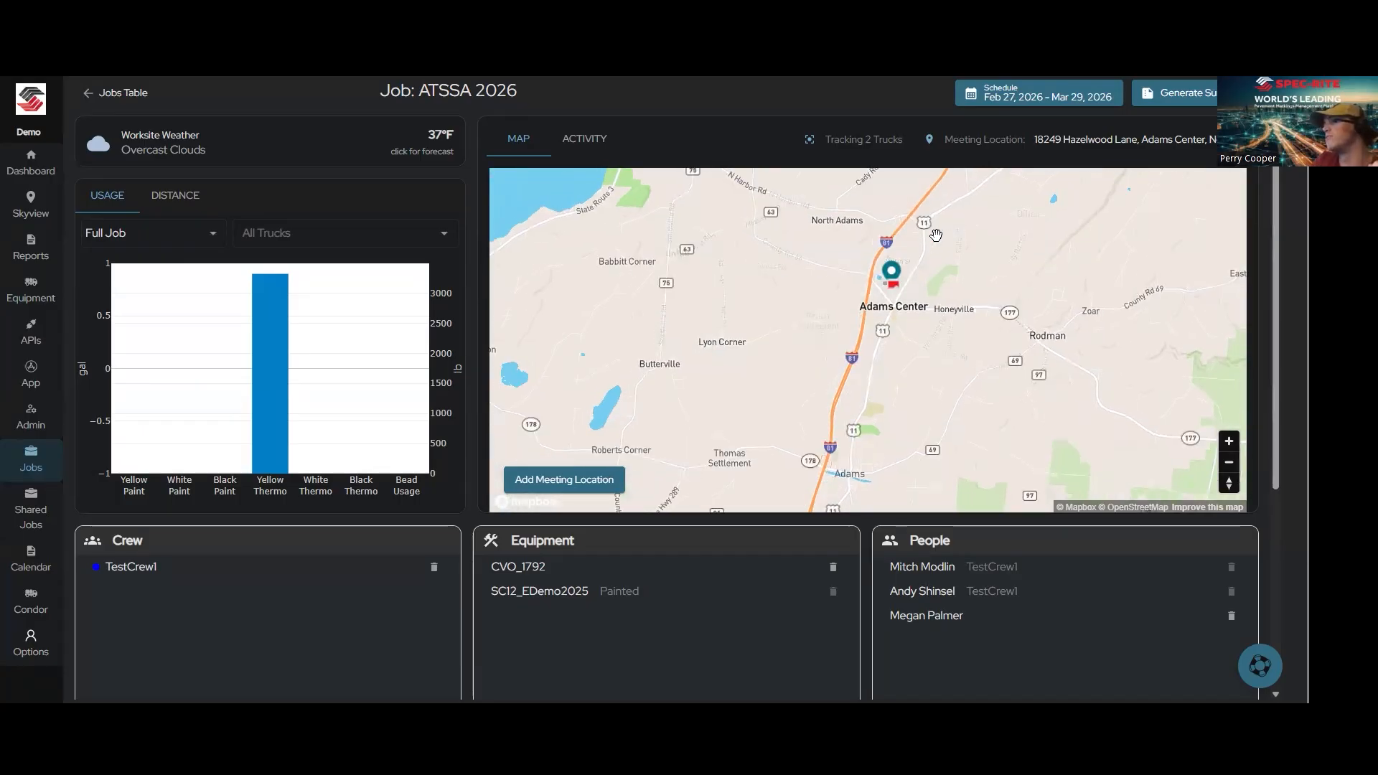
{"action": "left_click_drag", "start_coordinate": [939, 228], "coordinate": [854, 431]}
{"action": "scroll", "coordinate": [997, 227], "scroll_direction": "up", "scroll_amount": 8}
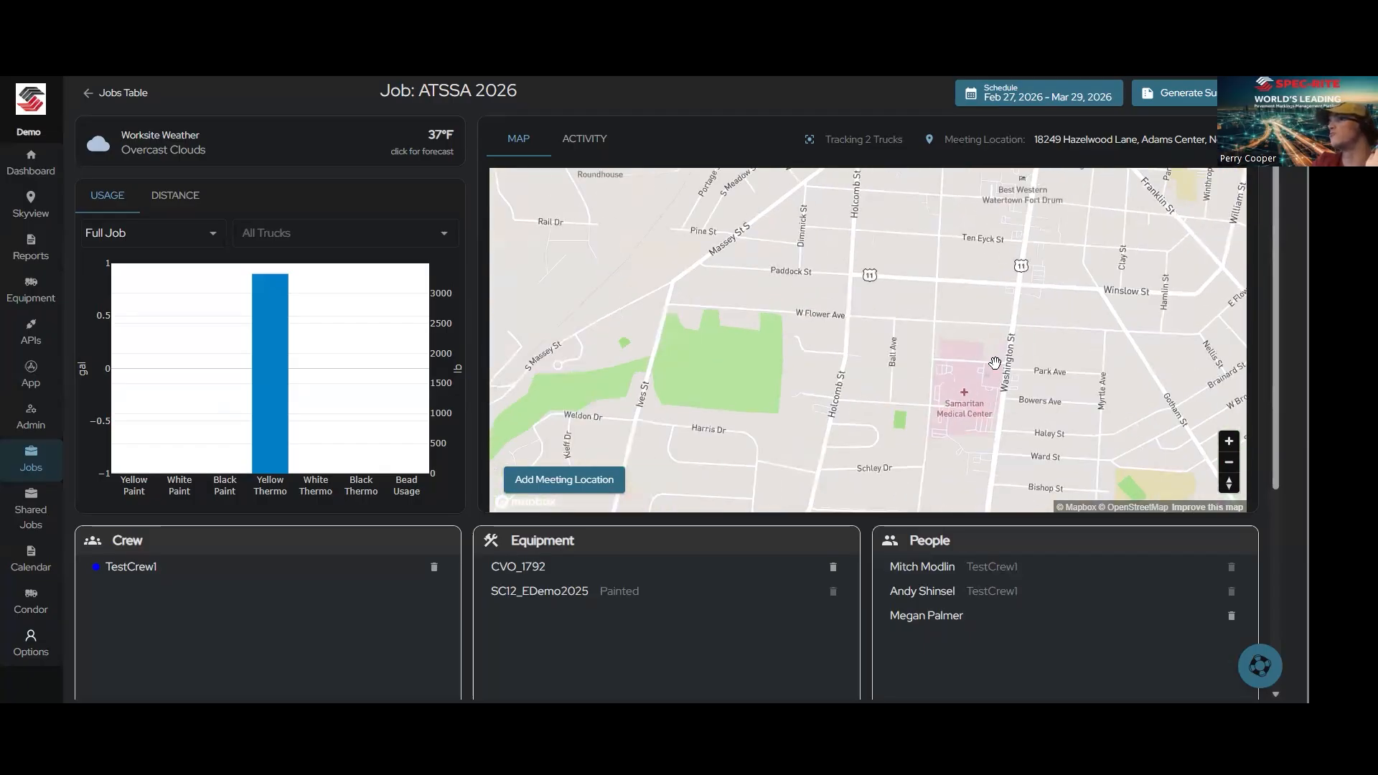
{"action": "left_click_drag", "start_coordinate": [1024, 414], "coordinate": [1000, 252]}
{"action": "scroll", "coordinate": [947, 421], "scroll_direction": "up", "scroll_amount": 5}
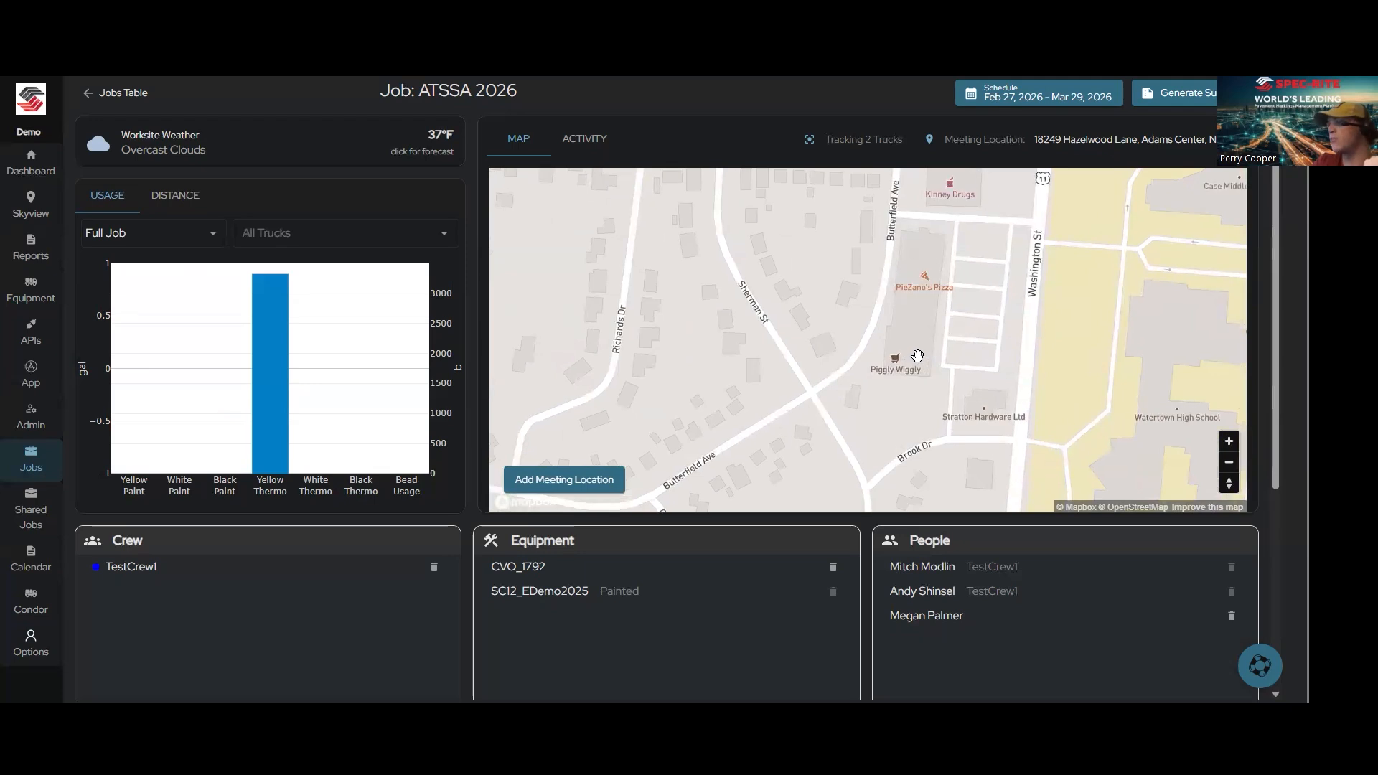
{"action": "left_click", "coordinate": [594, 483]}
{"action": "left_click", "coordinate": [862, 316]}
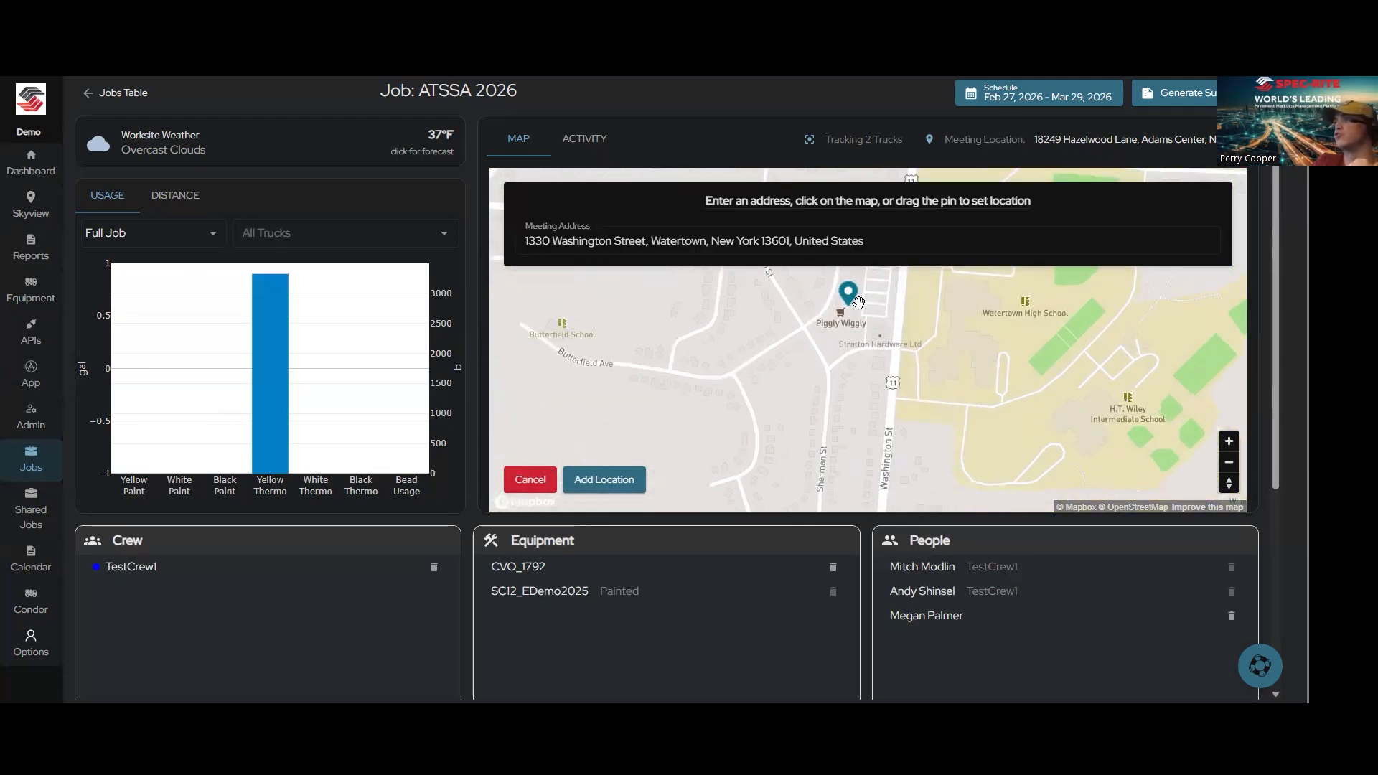
{"action": "left_click", "coordinate": [889, 242]}
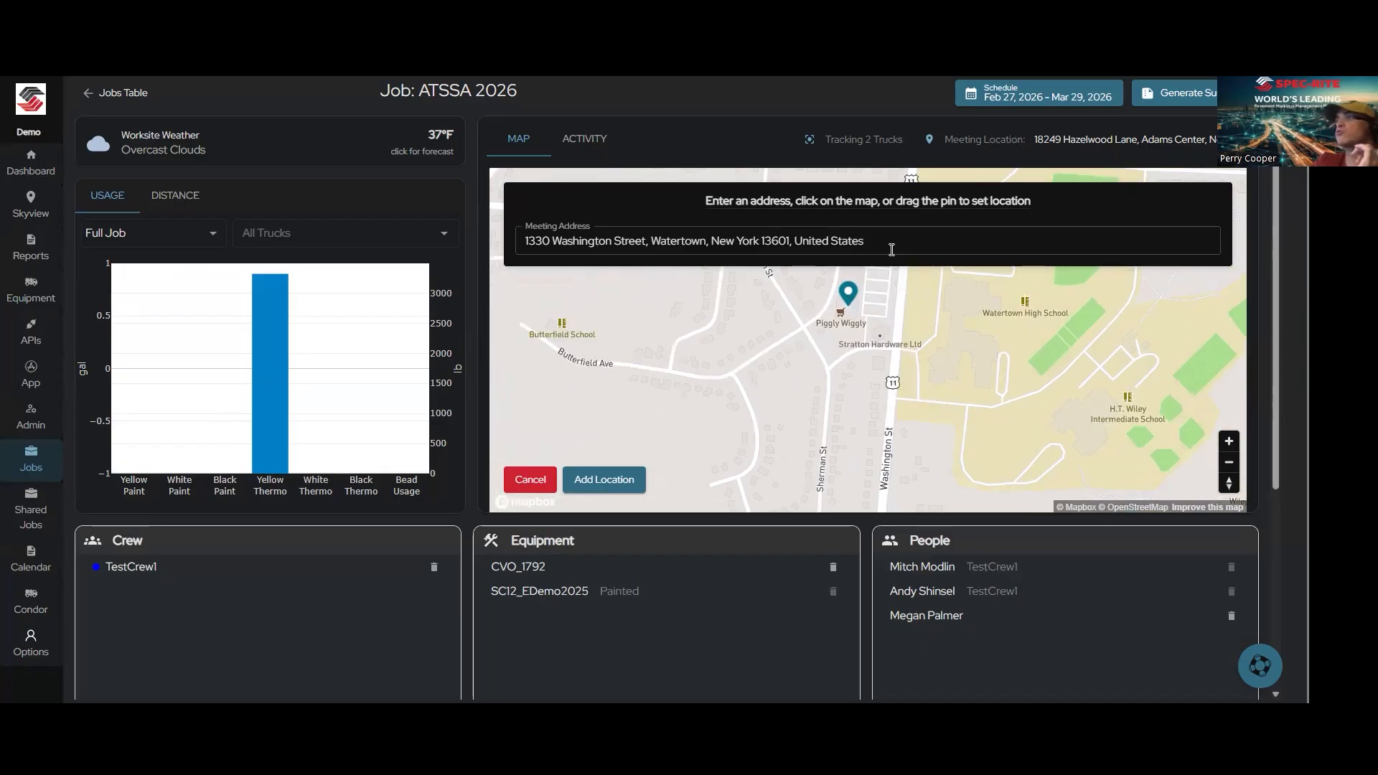
{"action": "key", "text": "ctrl+a"}
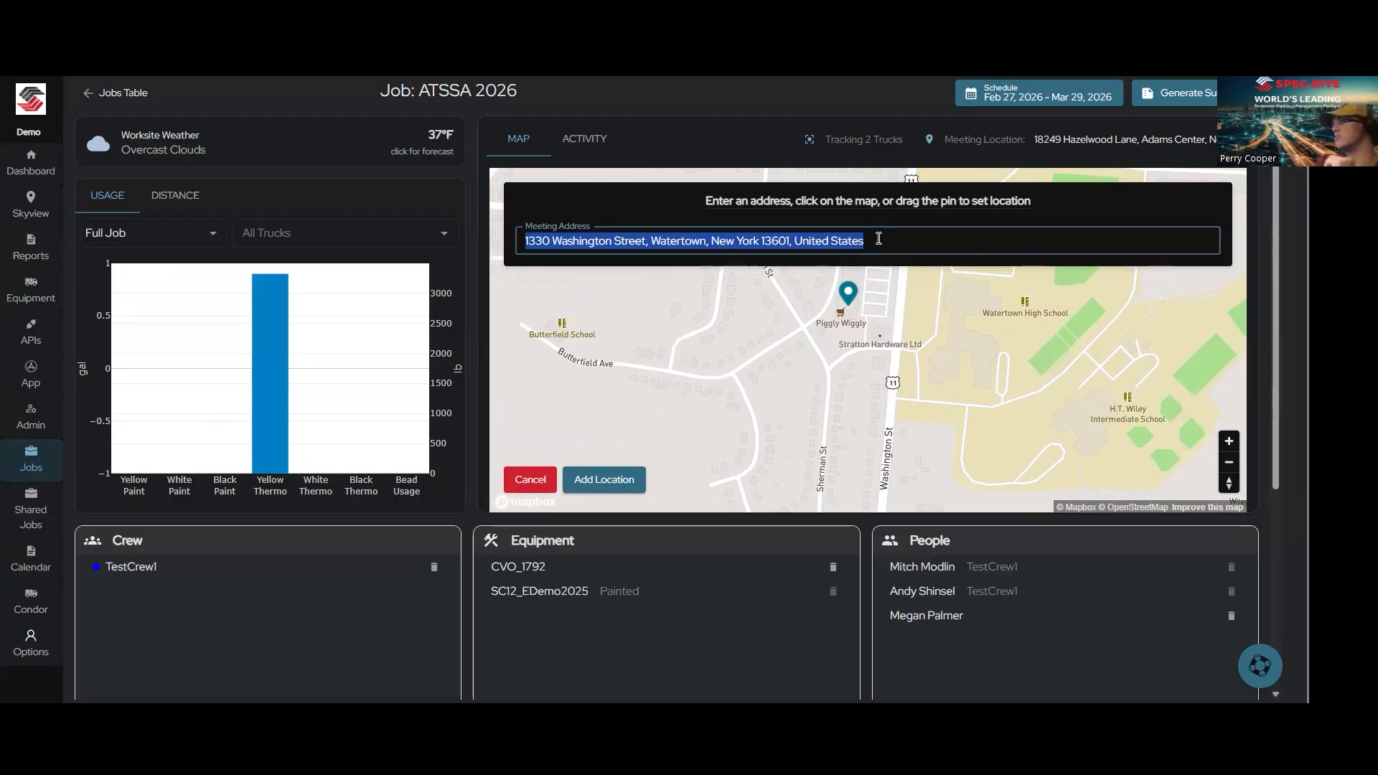
{"action": "left_click", "coordinate": [617, 481]}
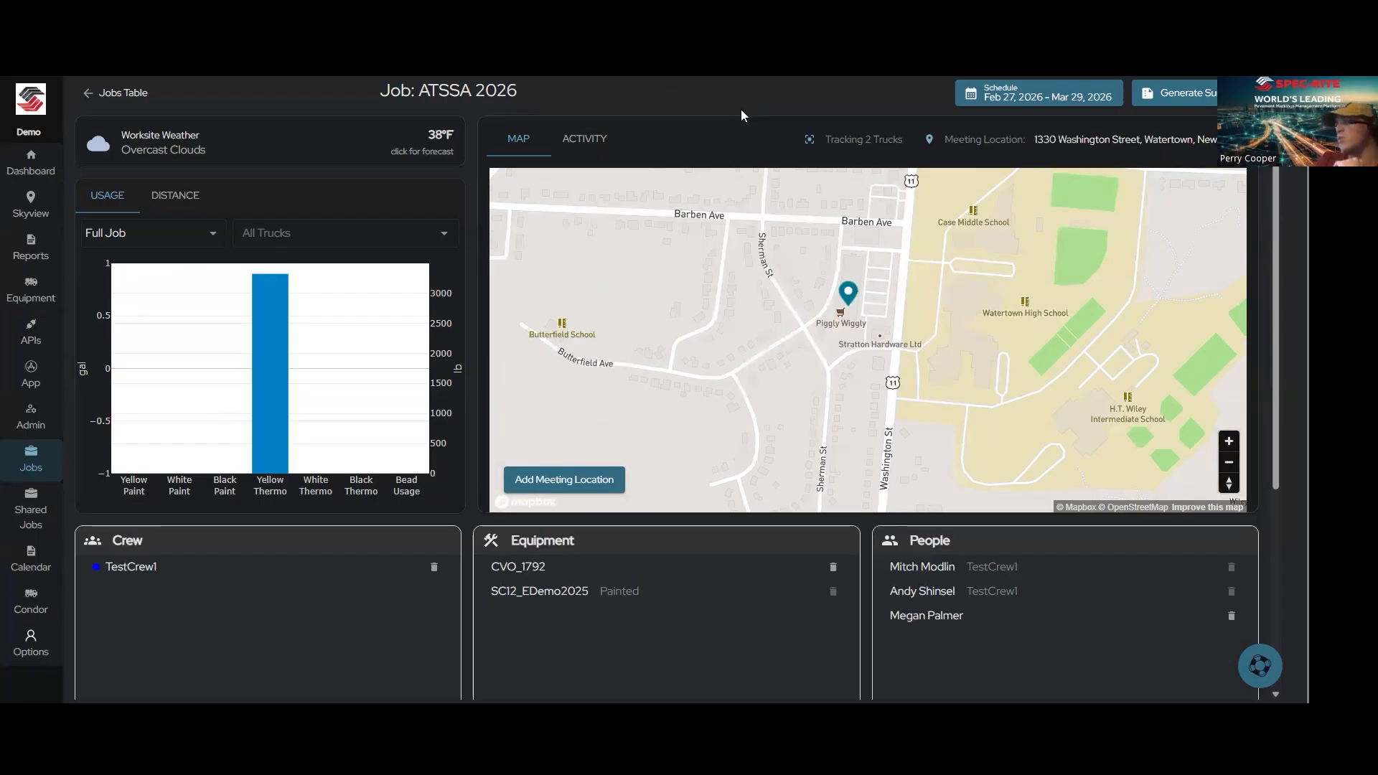
Step: Review the trucks' activity table and the list of tracked trucks, and return to the job map
{"action": "left_click", "coordinate": [583, 142]}
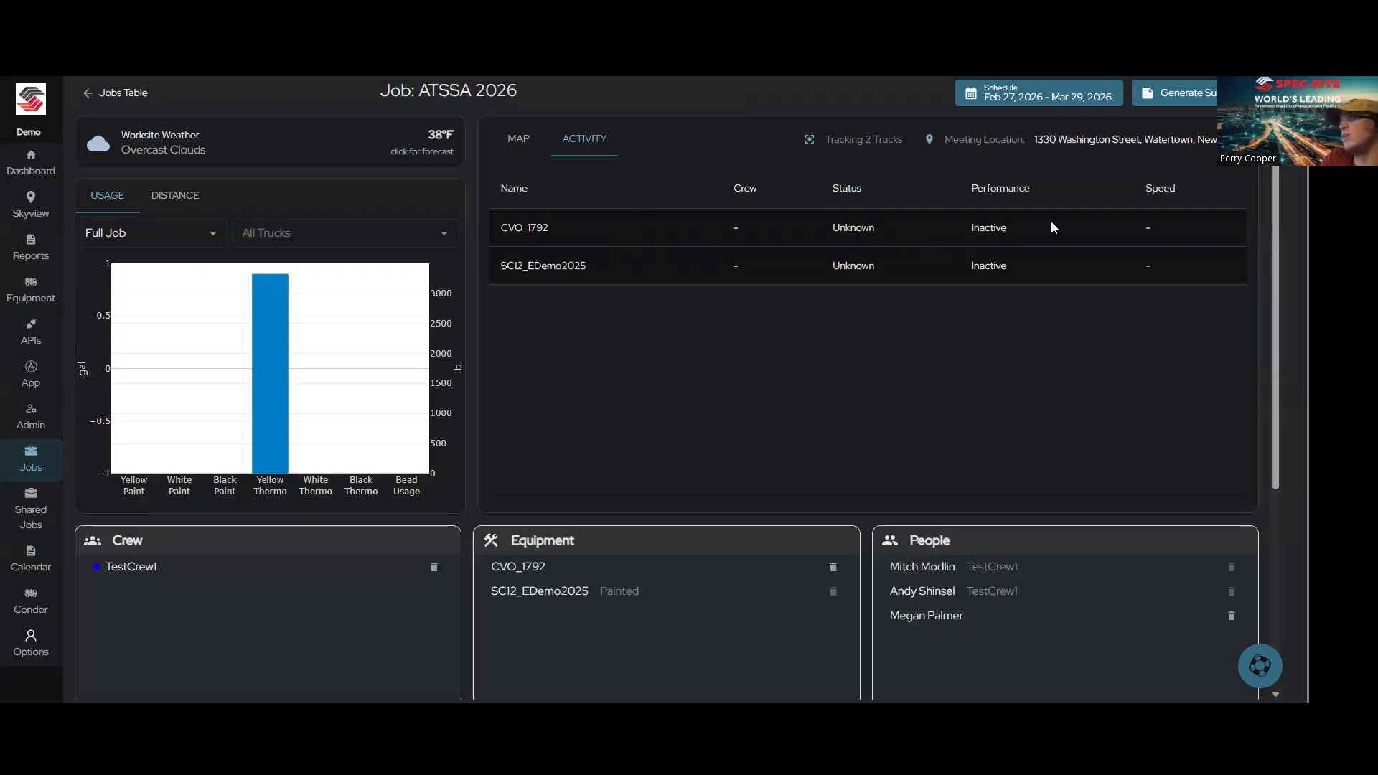
{"action": "left_click", "coordinate": [895, 140]}
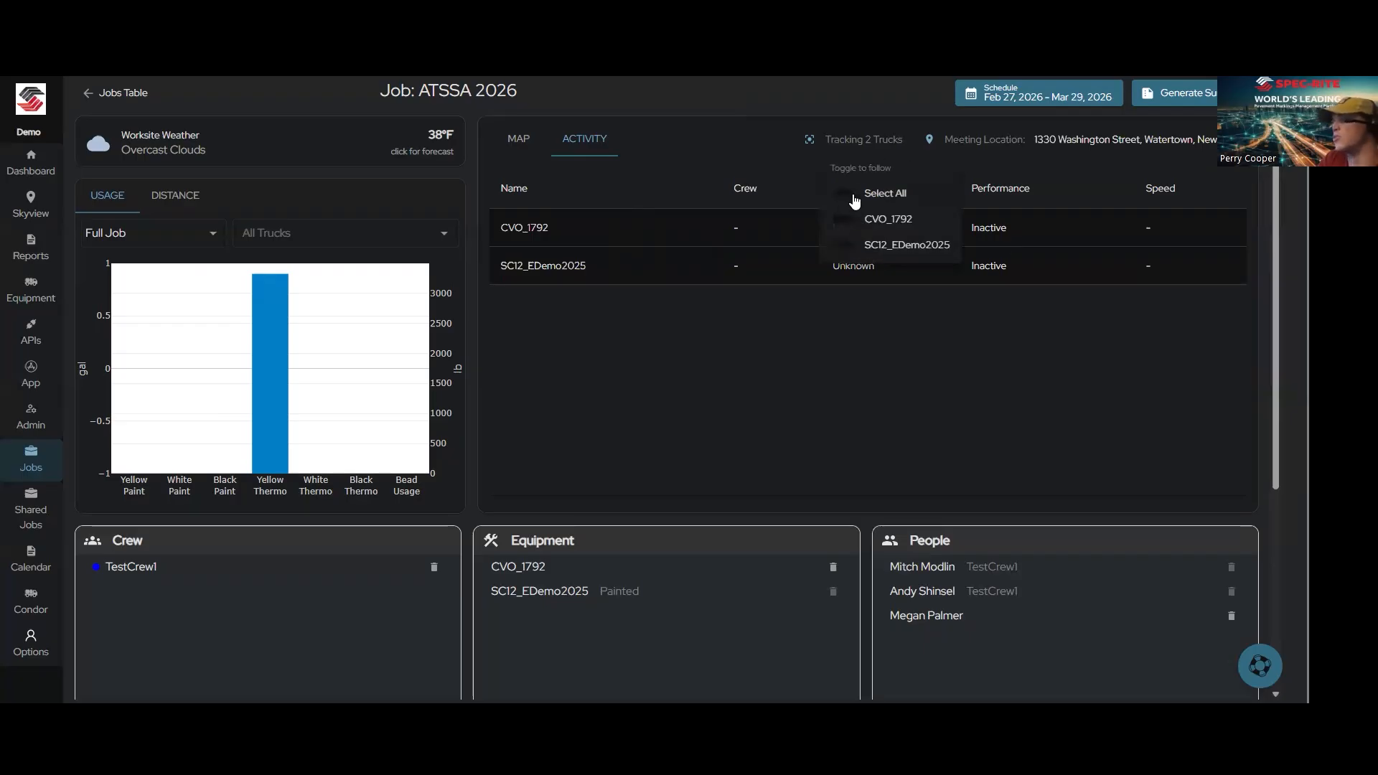
{"action": "left_click", "coordinate": [719, 127]}
{"action": "left_click", "coordinate": [518, 139]}
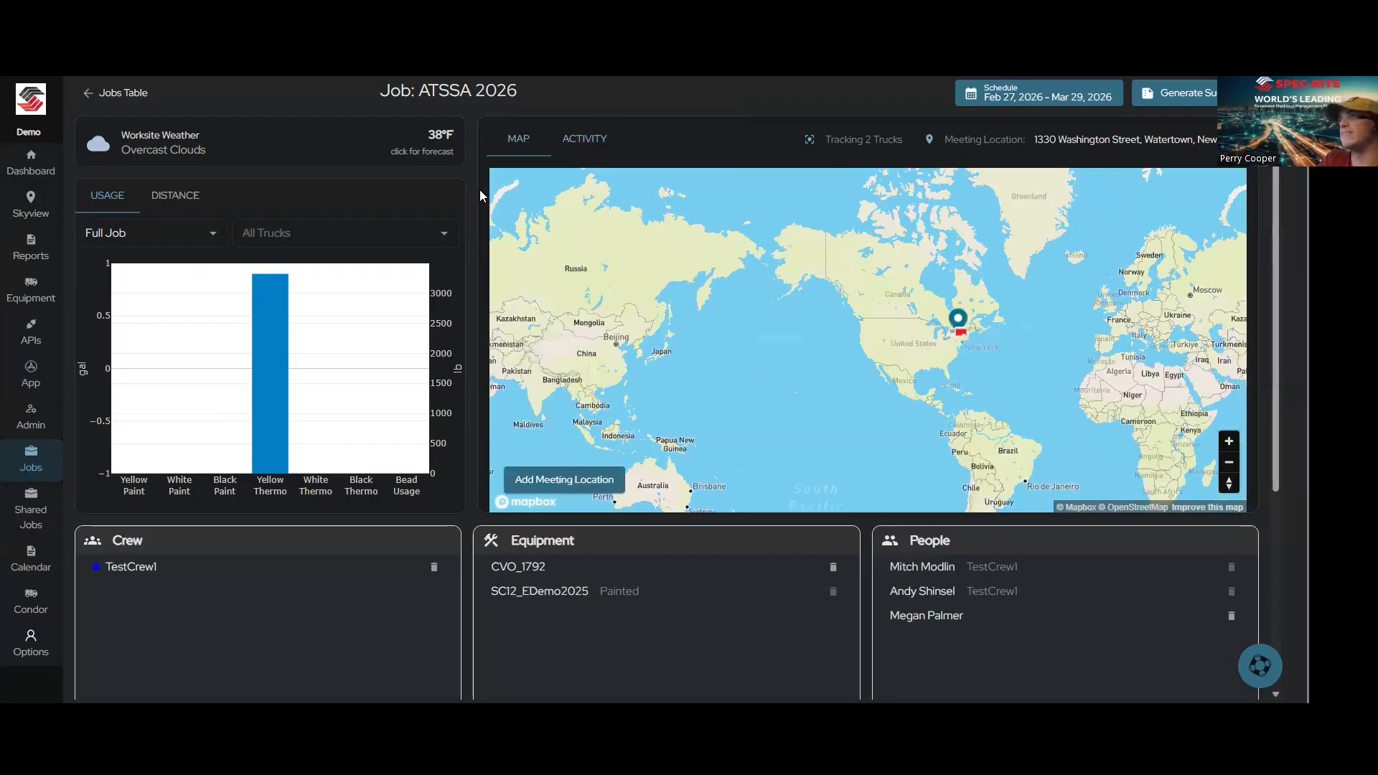
{"action": "scroll", "coordinate": [479, 191], "scroll_direction": "down", "scroll_amount": 3}
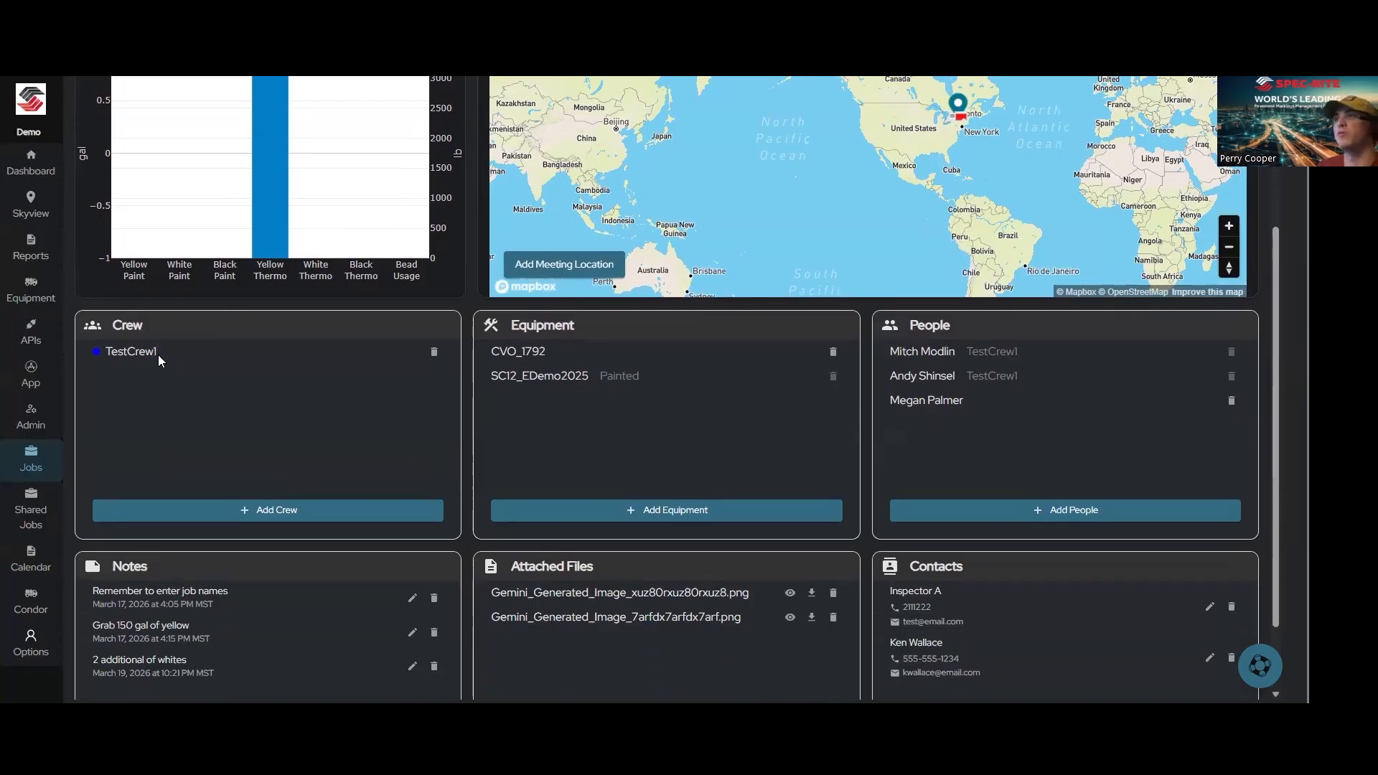
{"action": "left_click", "coordinate": [237, 504]}
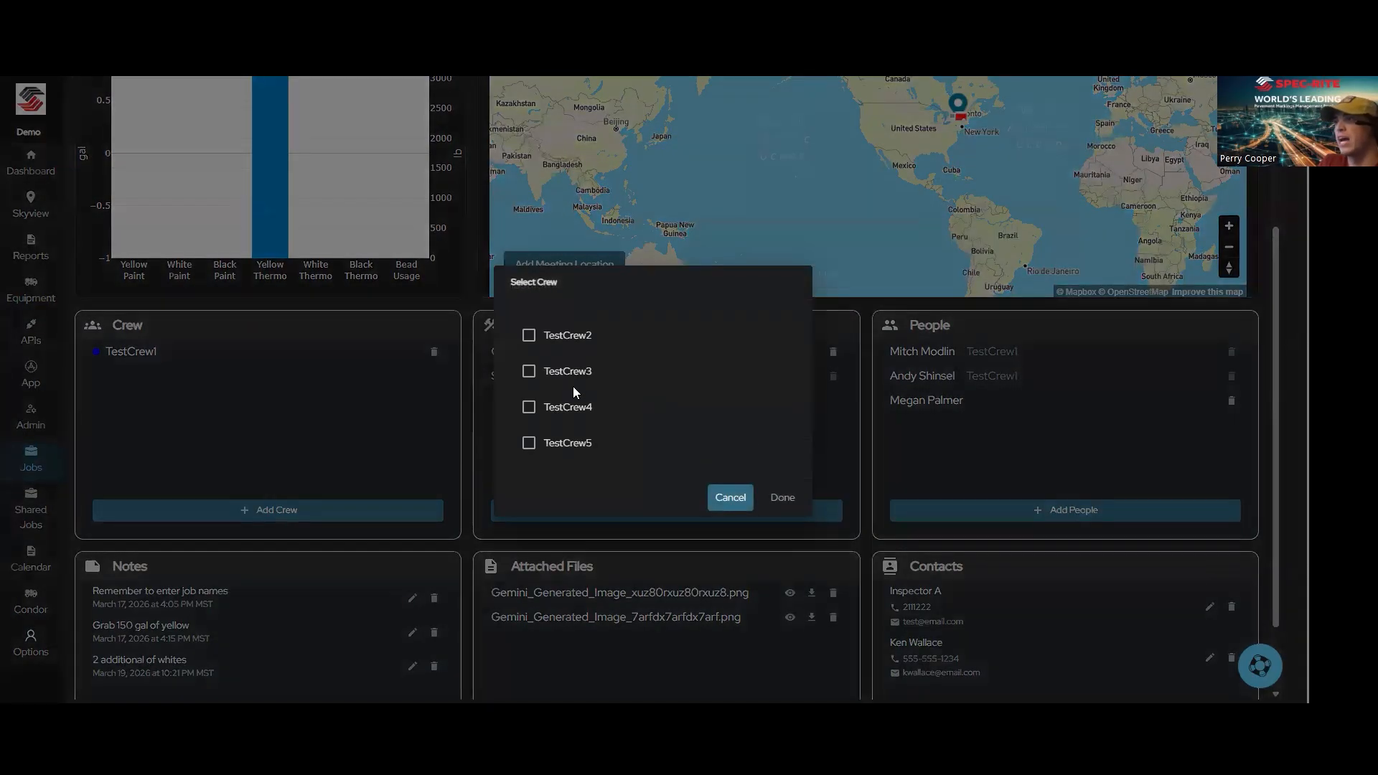
{"action": "left_click", "coordinate": [529, 336]}
{"action": "left_click", "coordinate": [528, 369]}
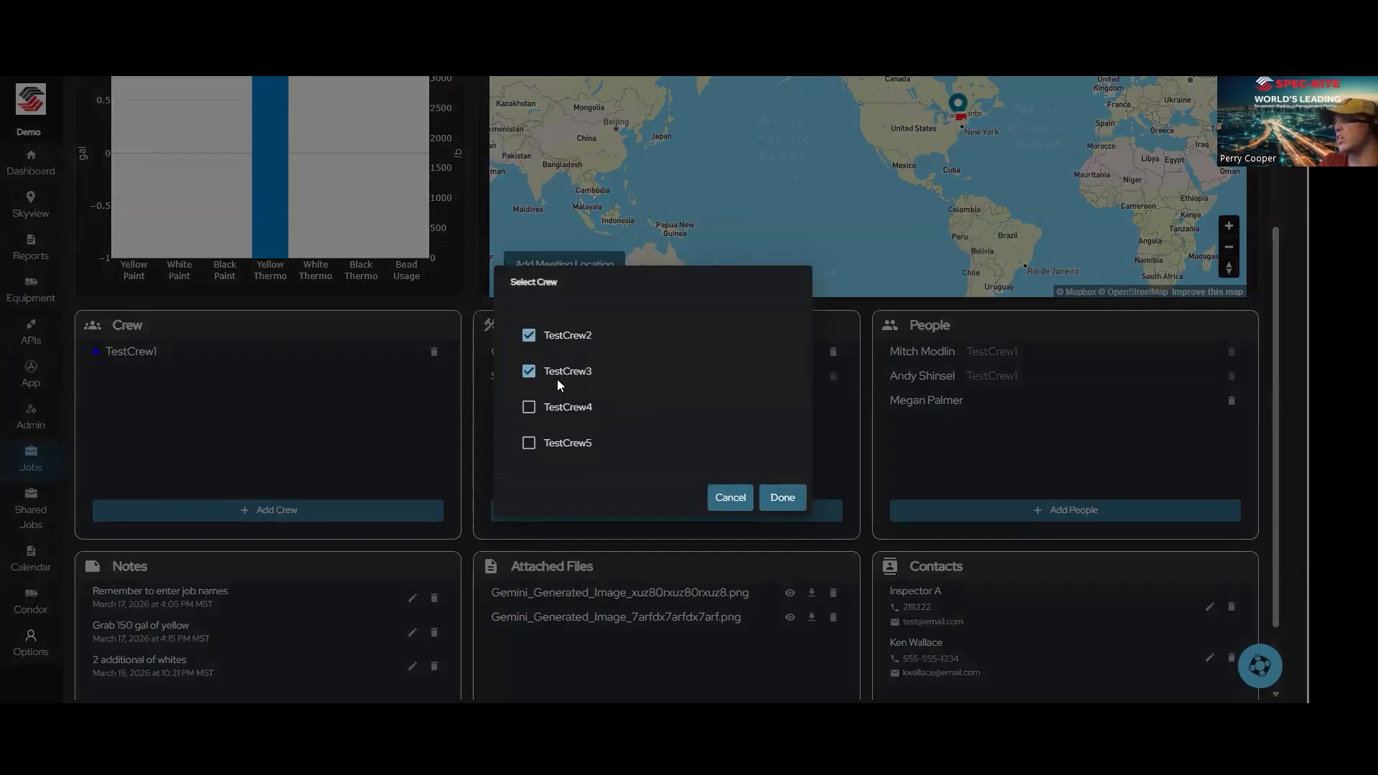
{"action": "left_click", "coordinate": [732, 502]}
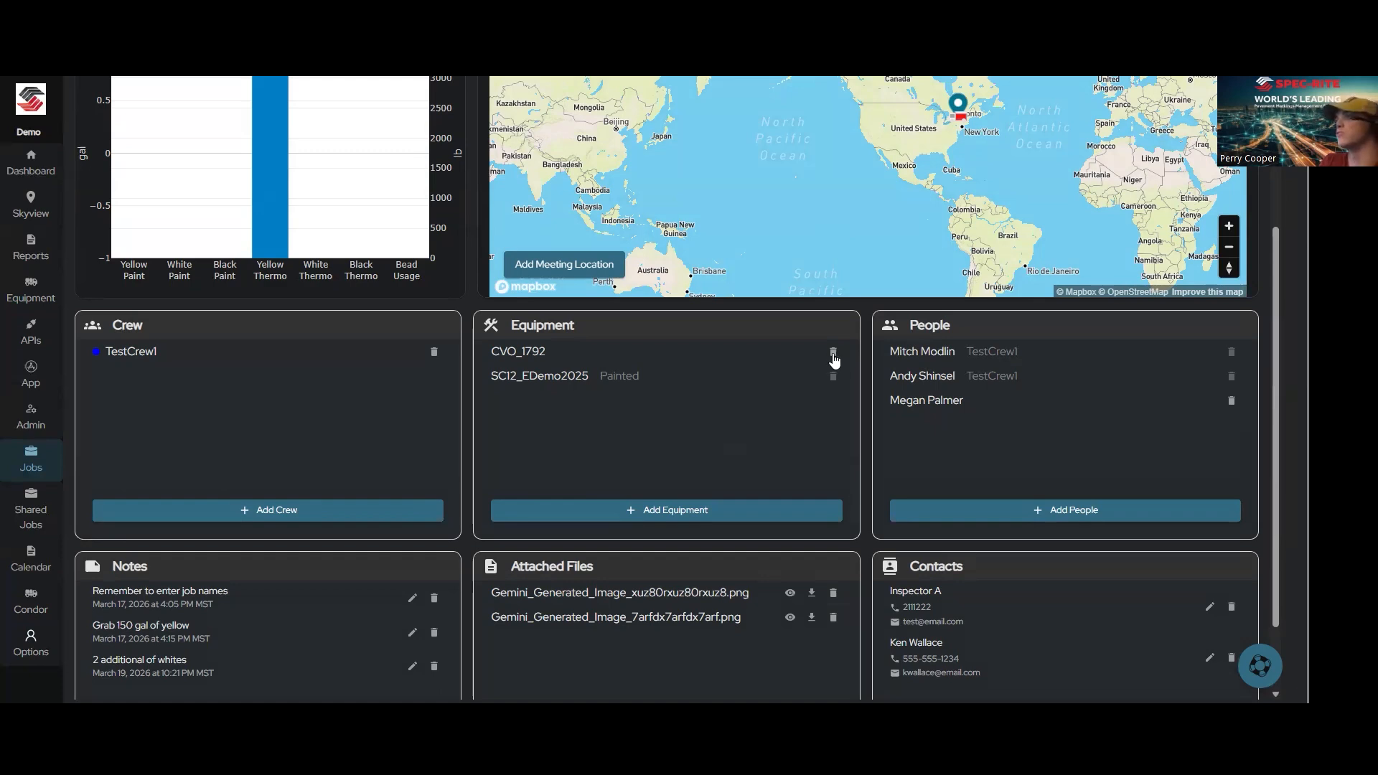
Step: Add Test Arrow Board 1, Test Follow Truck 1 and Cone Truck 2 to the job's equipment
{"action": "left_click", "coordinate": [686, 509]}
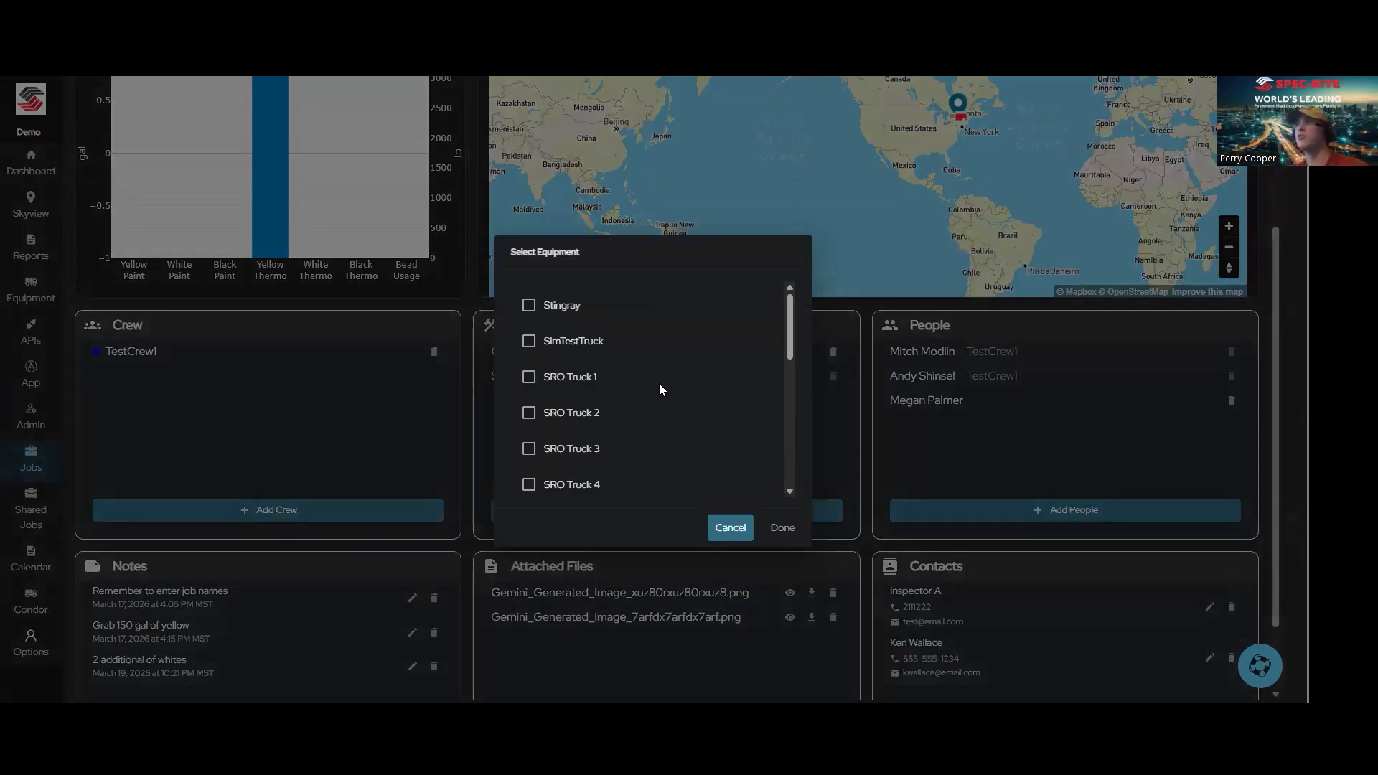
{"action": "scroll", "coordinate": [659, 390], "scroll_direction": "down", "scroll_amount": 2}
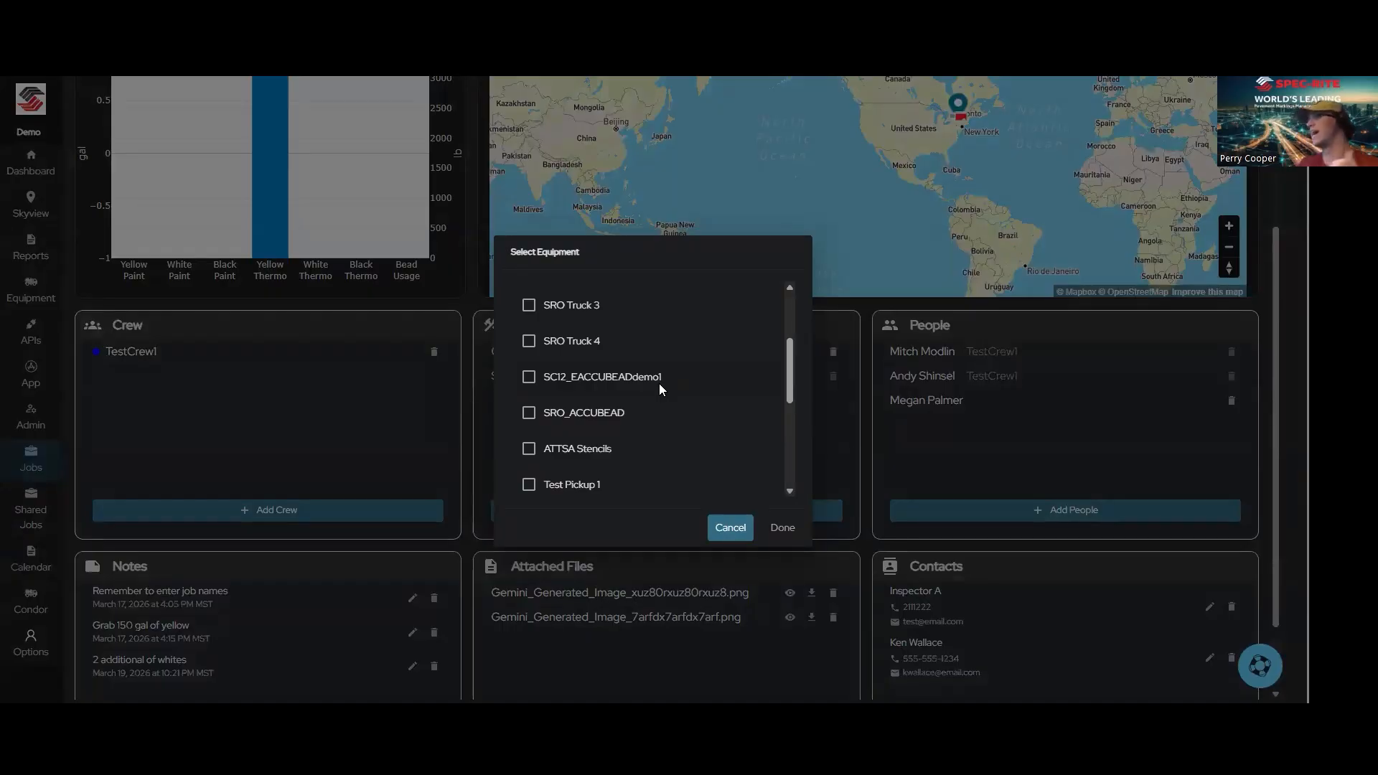
{"action": "scroll", "coordinate": [660, 385], "scroll_direction": "down", "scroll_amount": 1}
{"action": "scroll", "coordinate": [659, 384], "scroll_direction": "down", "scroll_amount": 1}
{"action": "left_click", "coordinate": [529, 378]}
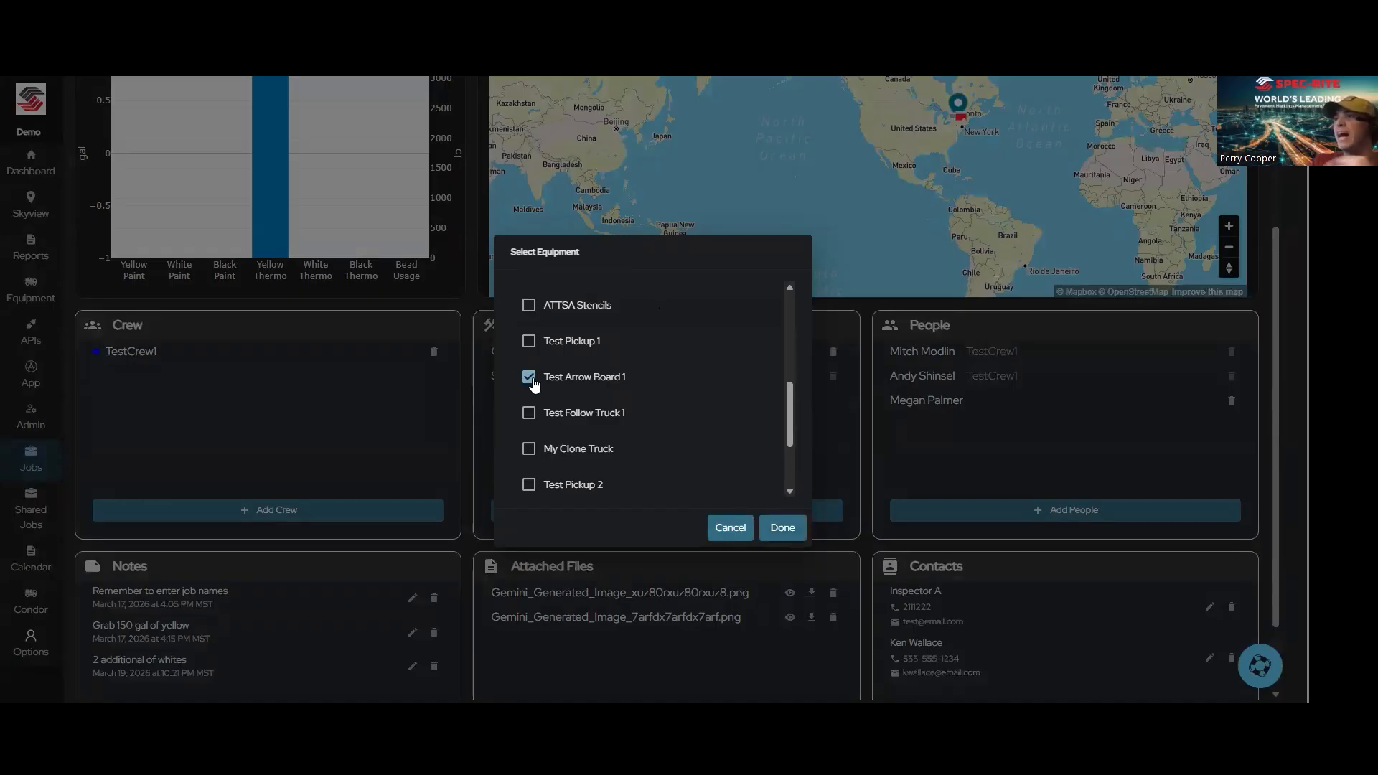
{"action": "scroll", "coordinate": [529, 423], "scroll_direction": "down", "scroll_amount": 1}
{"action": "left_click", "coordinate": [529, 343]}
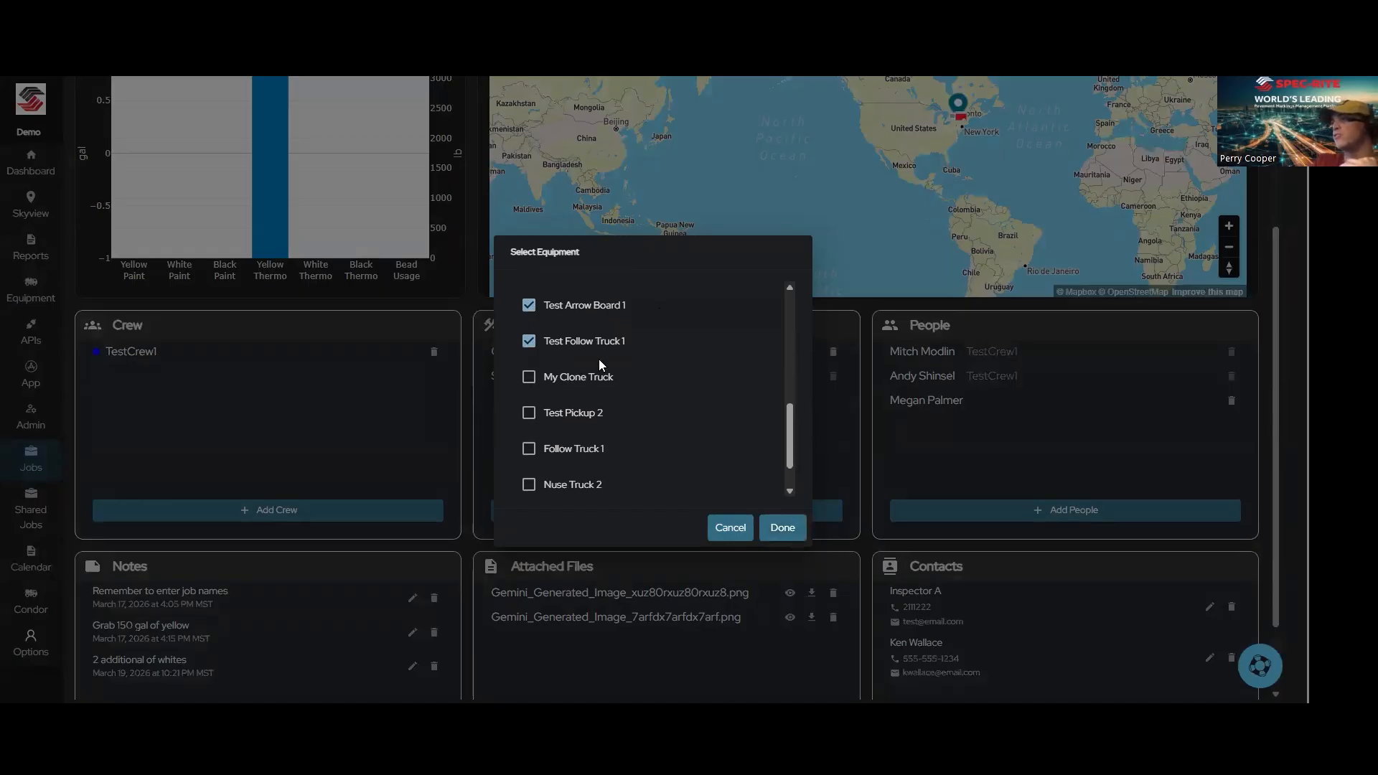
{"action": "scroll", "coordinate": [598, 359], "scroll_direction": "down", "scroll_amount": 1}
{"action": "left_click", "coordinate": [529, 473]}
{"action": "left_click", "coordinate": [783, 528]}
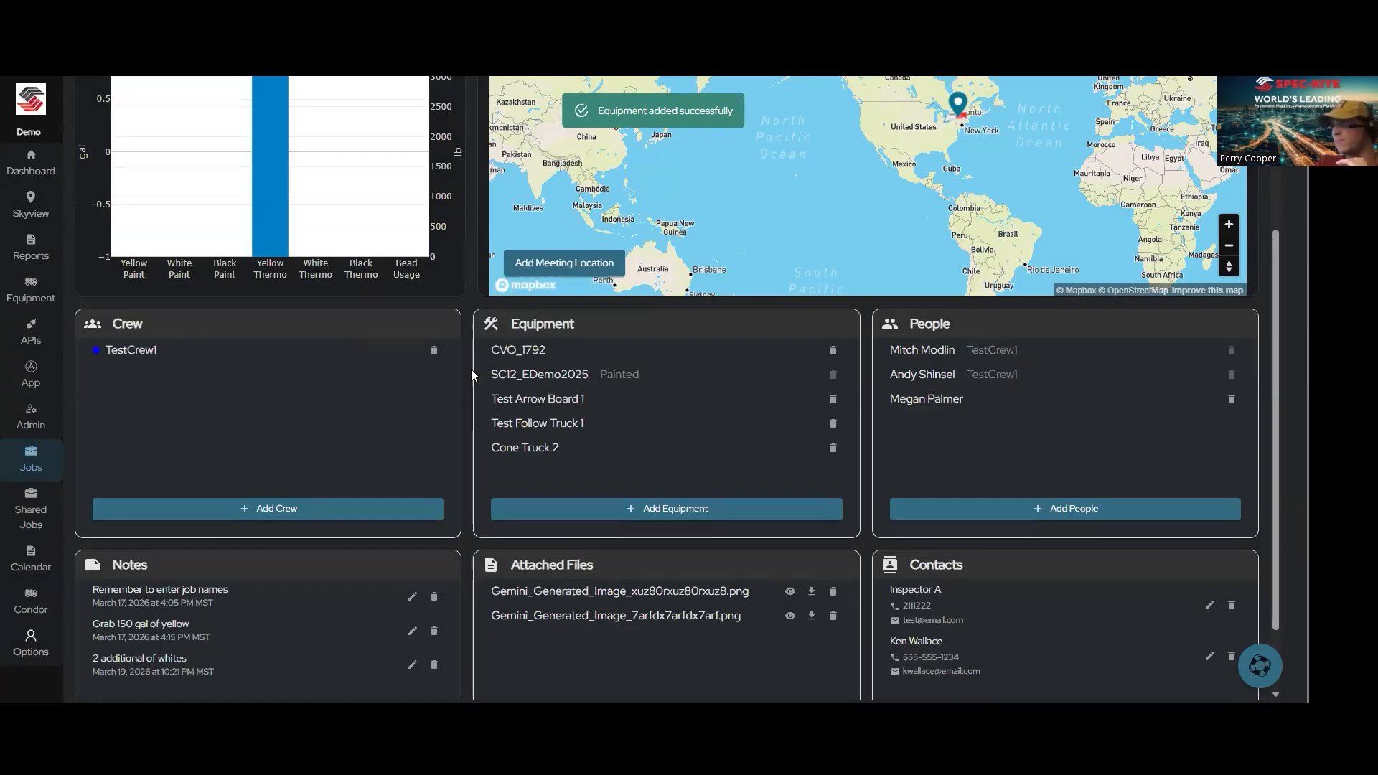
{"action": "scroll", "coordinate": [471, 369], "scroll_direction": "down", "scroll_amount": 1}
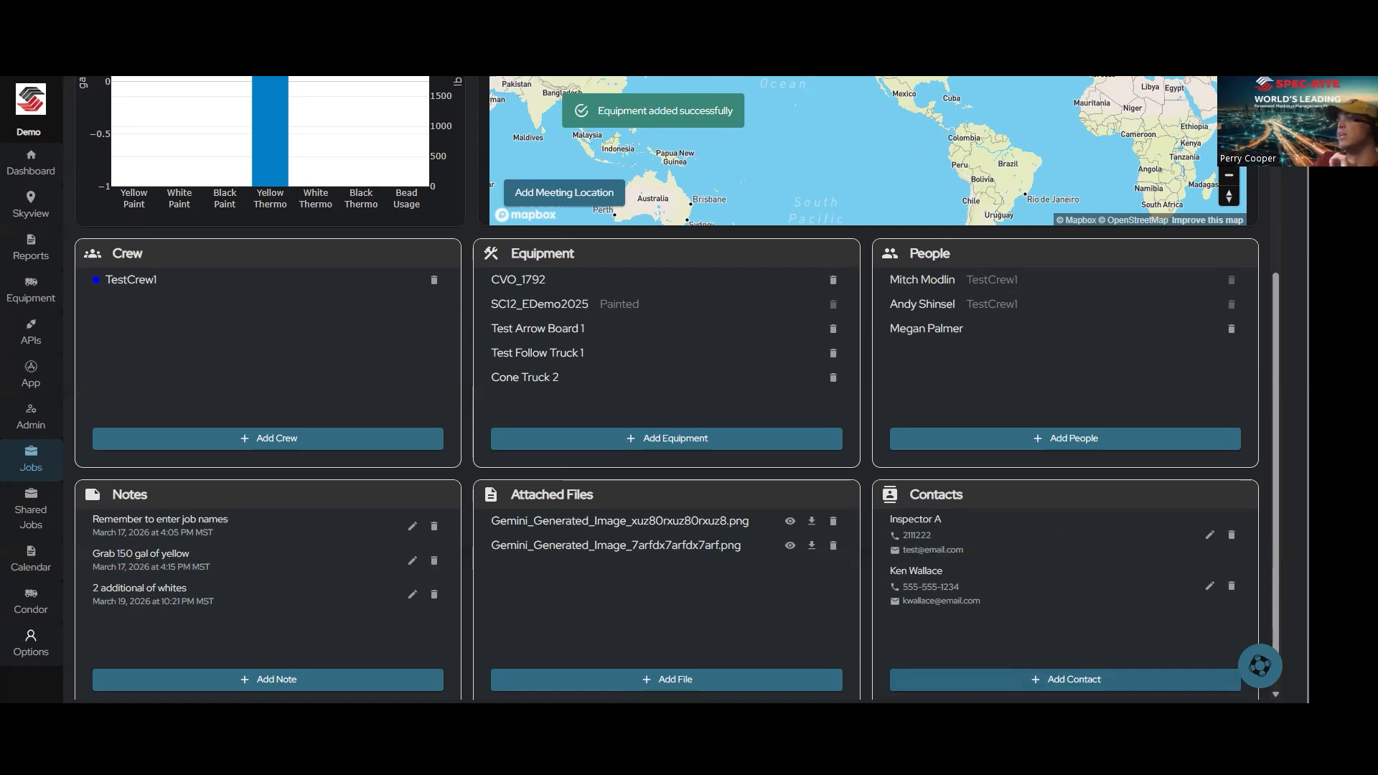
{"action": "left_click", "coordinate": [1075, 679]}
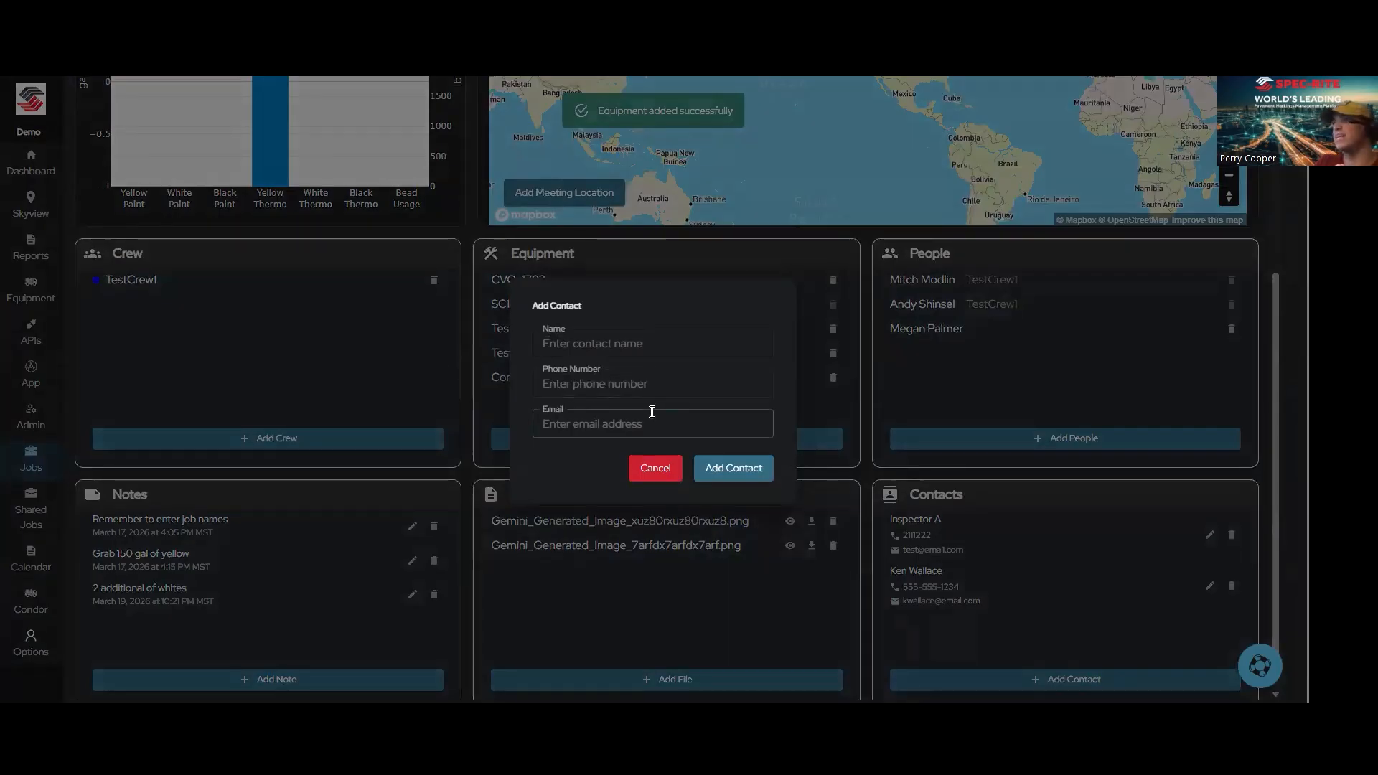
{"action": "left_click", "coordinate": [654, 473]}
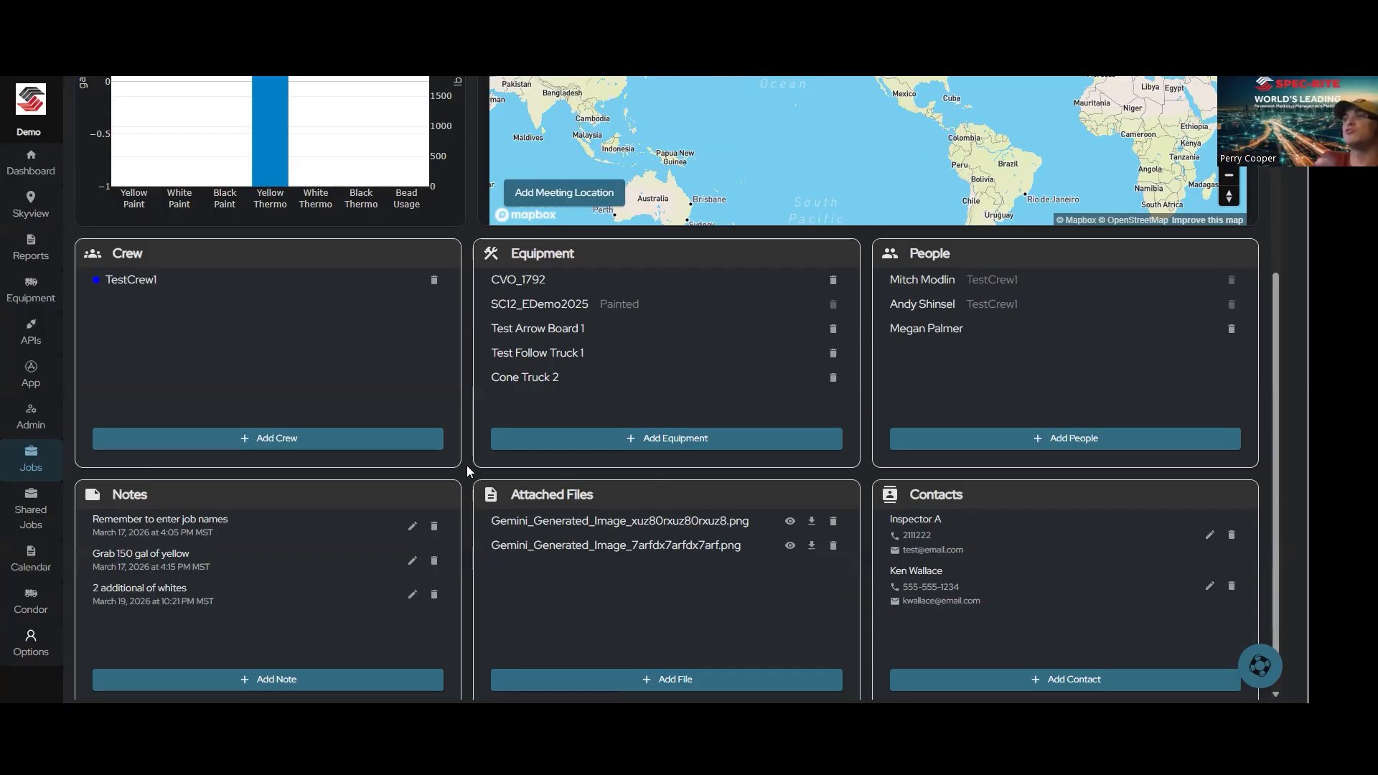
Step: Generate the job summary and exclude the People and Notes sections, keeping Weather included
{"action": "scroll", "coordinate": [469, 468], "scroll_direction": "up", "scroll_amount": 4}
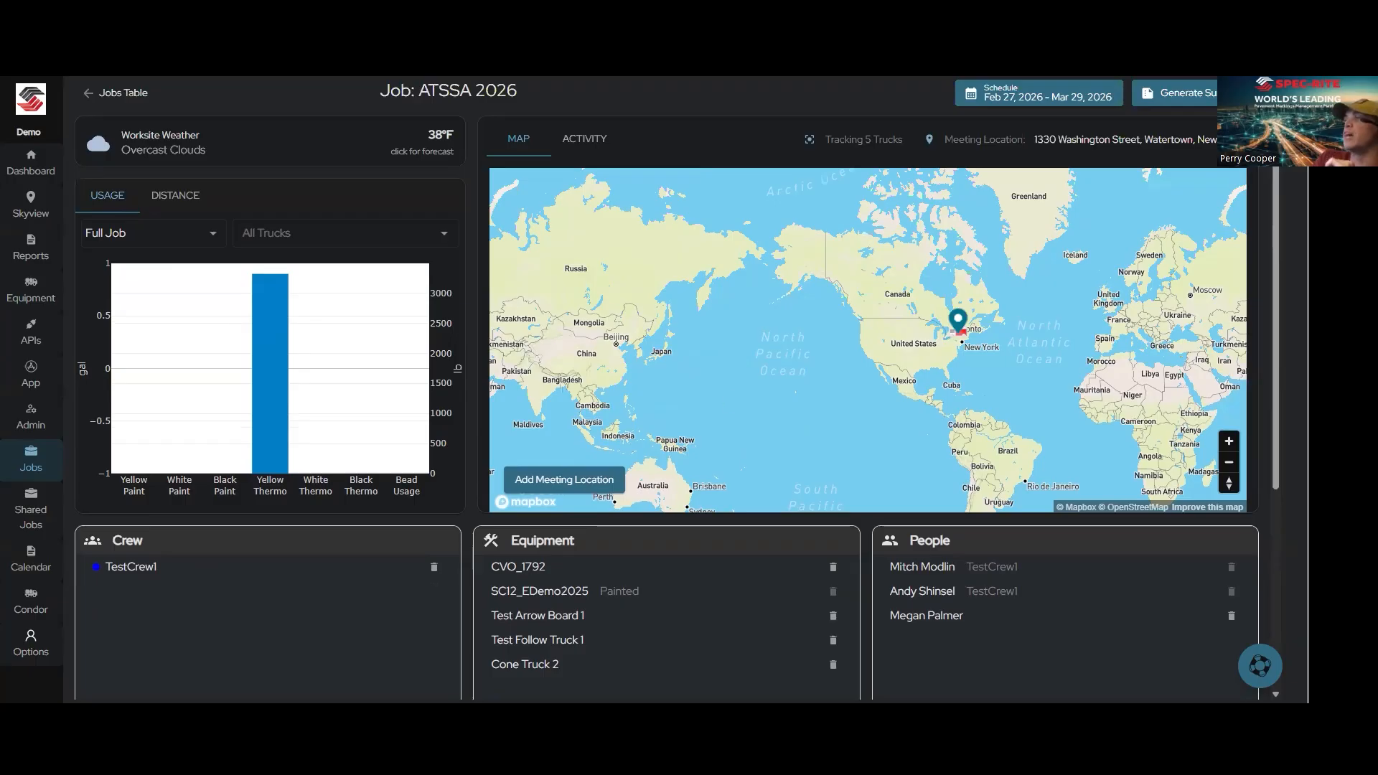
{"action": "left_click", "coordinate": [1213, 99]}
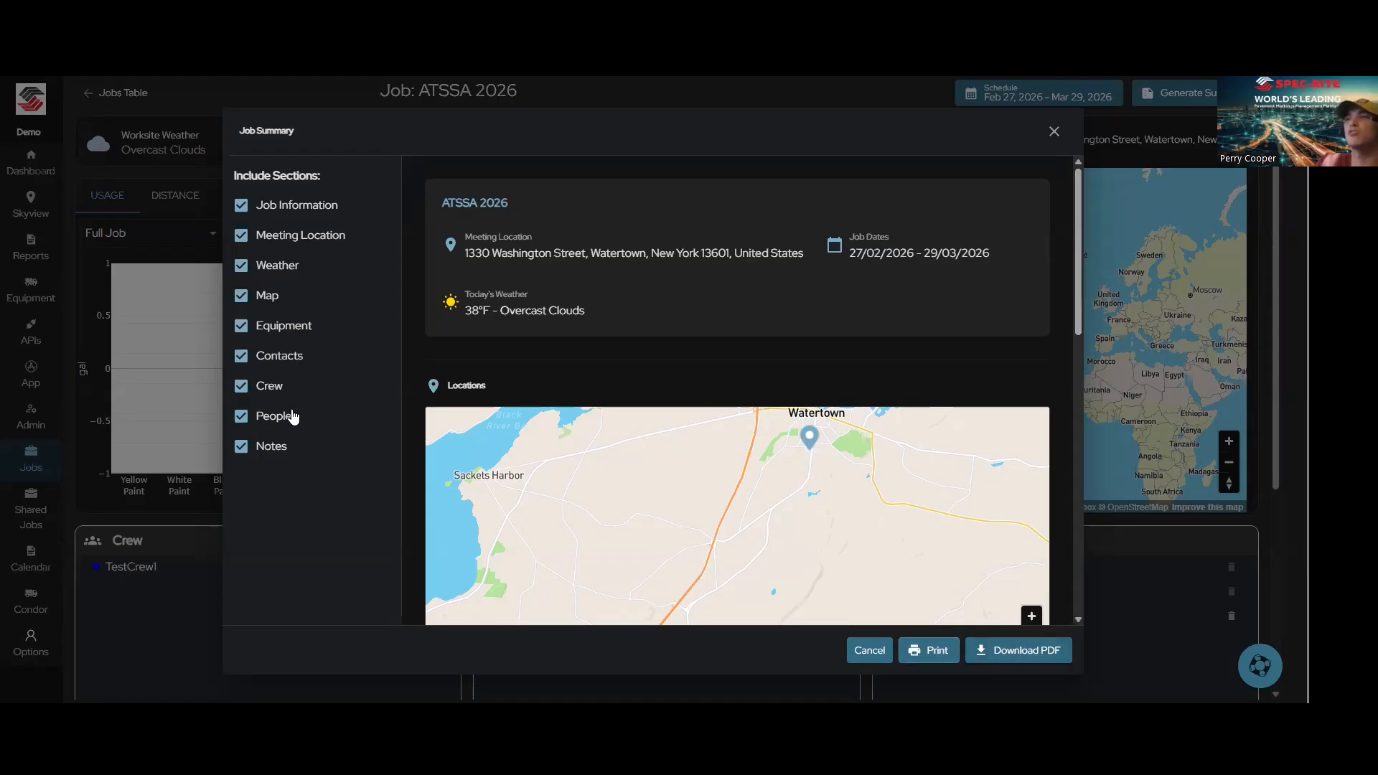
{"action": "left_click", "coordinate": [272, 447]}
{"action": "left_click", "coordinate": [273, 422]}
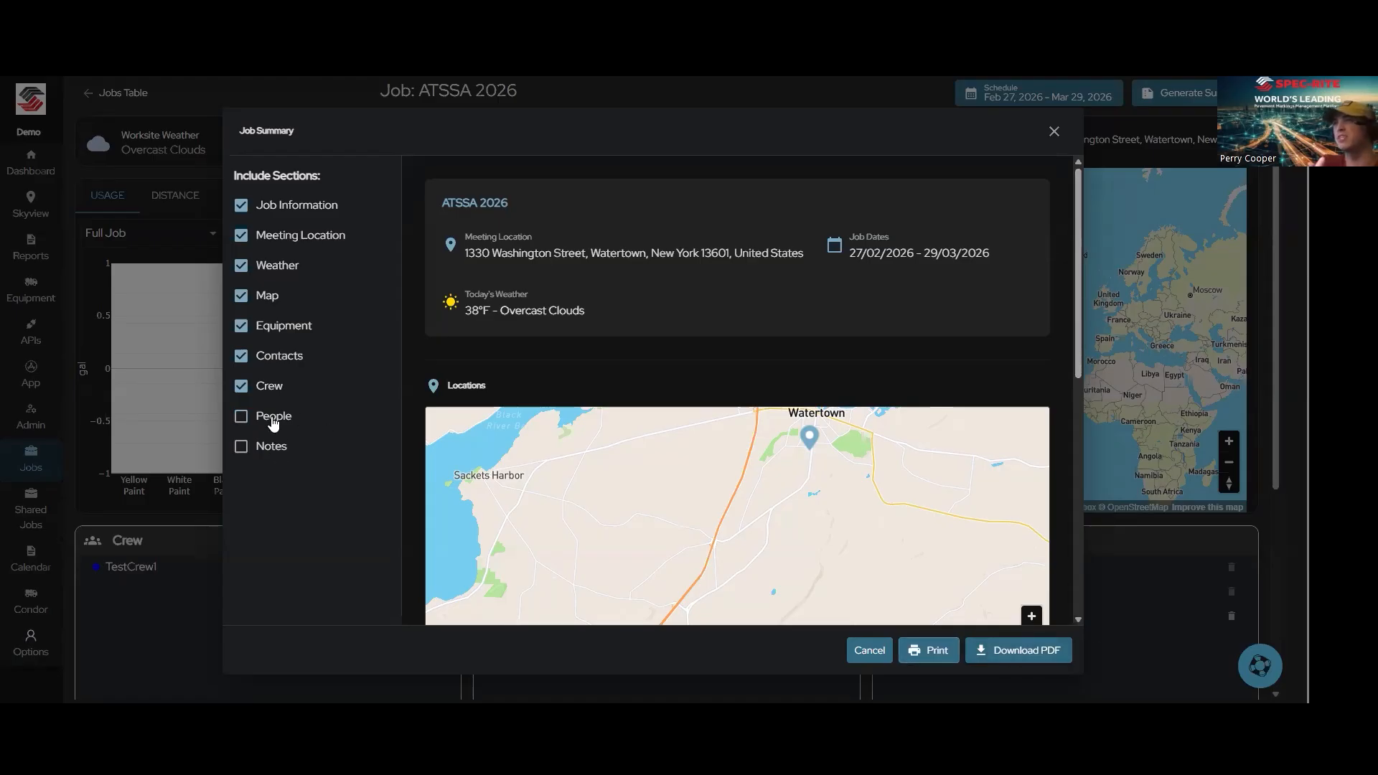
{"action": "left_click", "coordinate": [263, 270]}
{"action": "left_click", "coordinate": [263, 269]}
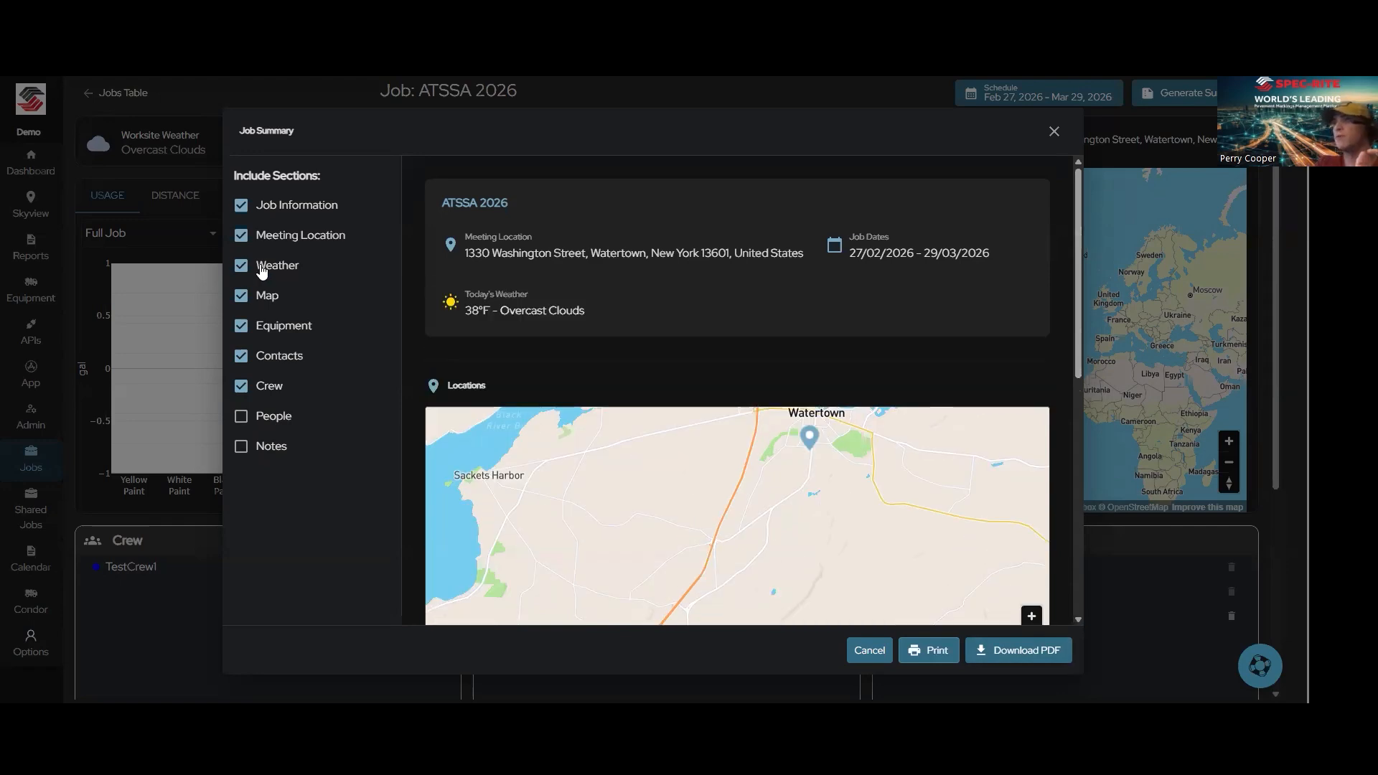
Step: Include the People and Notes sections in the job summary again and close the summary
{"action": "left_click", "coordinate": [267, 419]}
{"action": "left_click", "coordinate": [271, 448]}
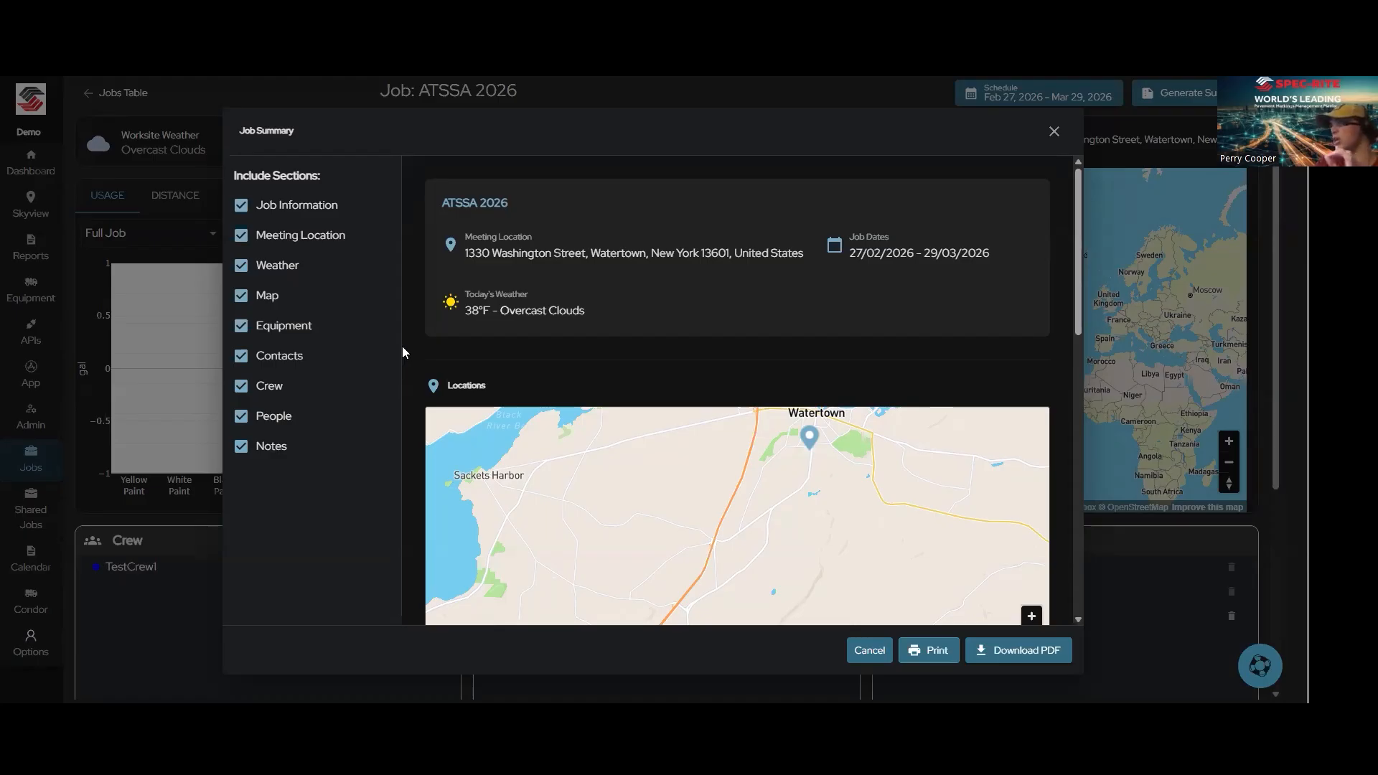
{"action": "left_click", "coordinate": [1054, 132]}
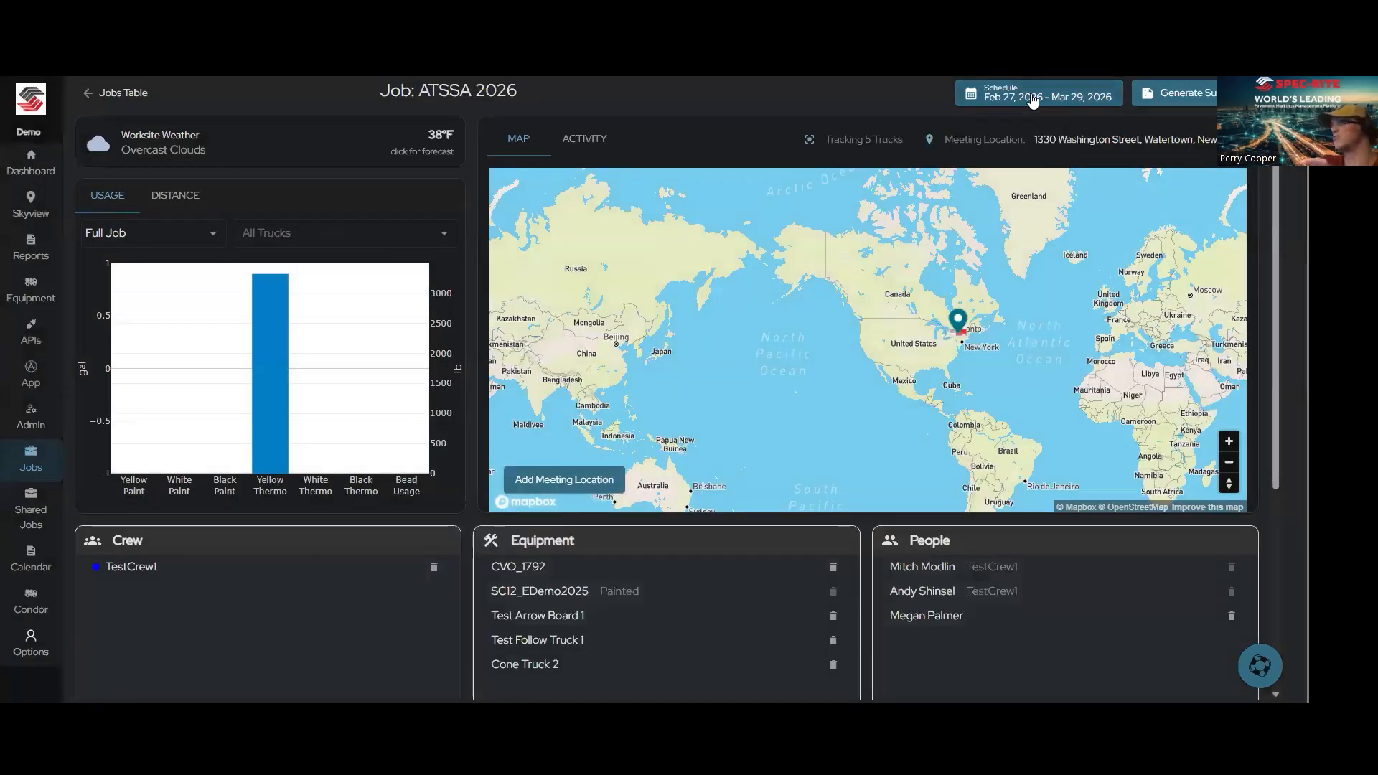
Step: Open the ATSSA 2026 job's schedule and view the available schedule types, keeping Overall Job selected
{"action": "left_click", "coordinate": [1032, 97]}
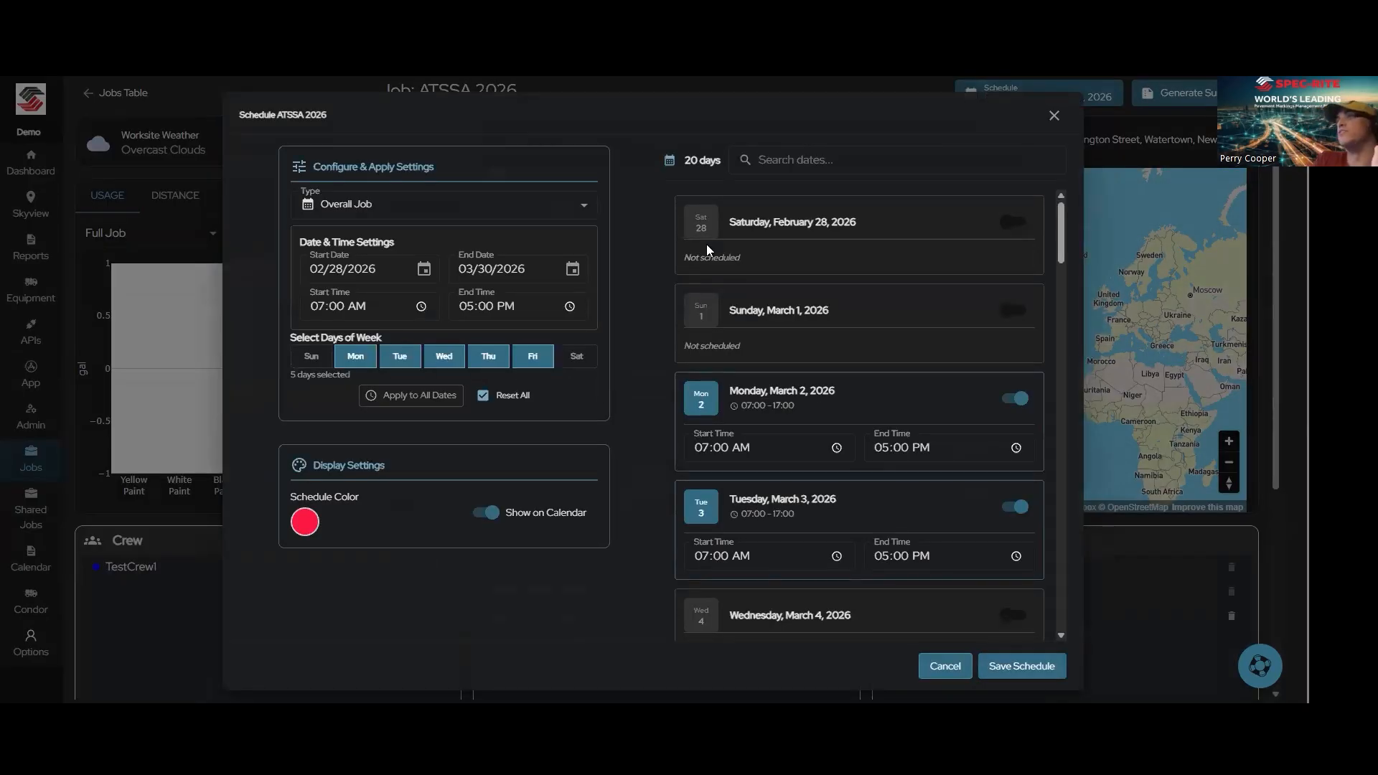
{"action": "left_click", "coordinate": [580, 207]}
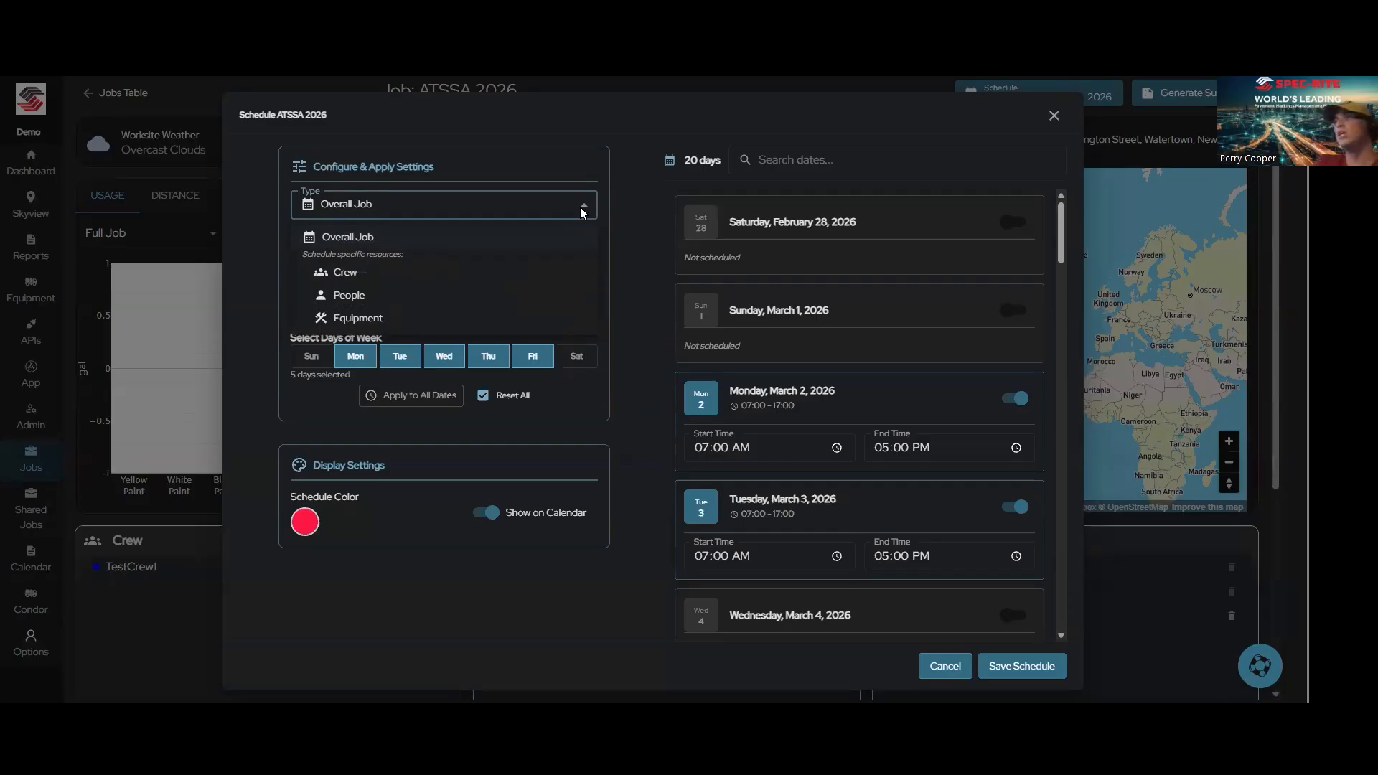
{"action": "left_click", "coordinate": [580, 206]}
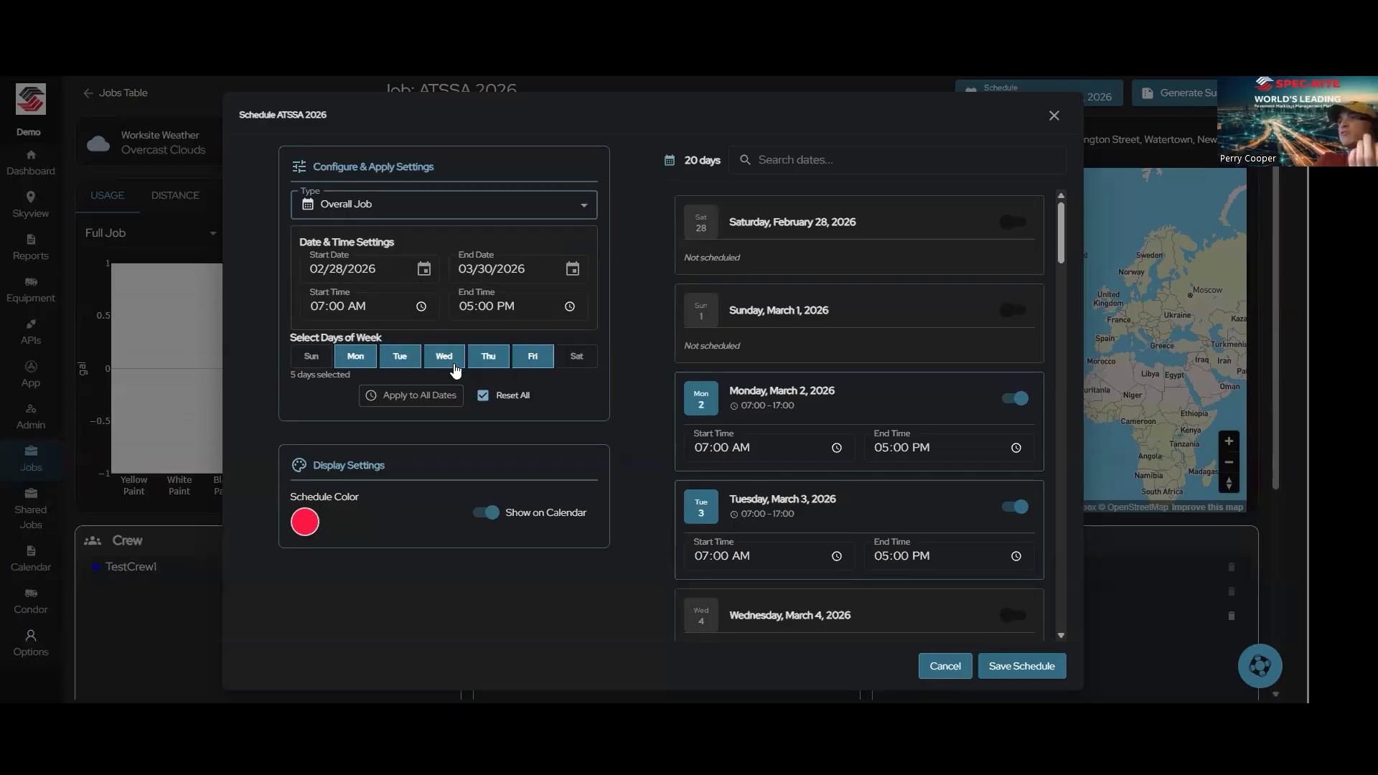
Step: Try adding Sunday and Saturday to the schedule's weekdays, restore Monday to Friday, and look through the schedule colors without changing the color
{"action": "left_click", "coordinate": [316, 364]}
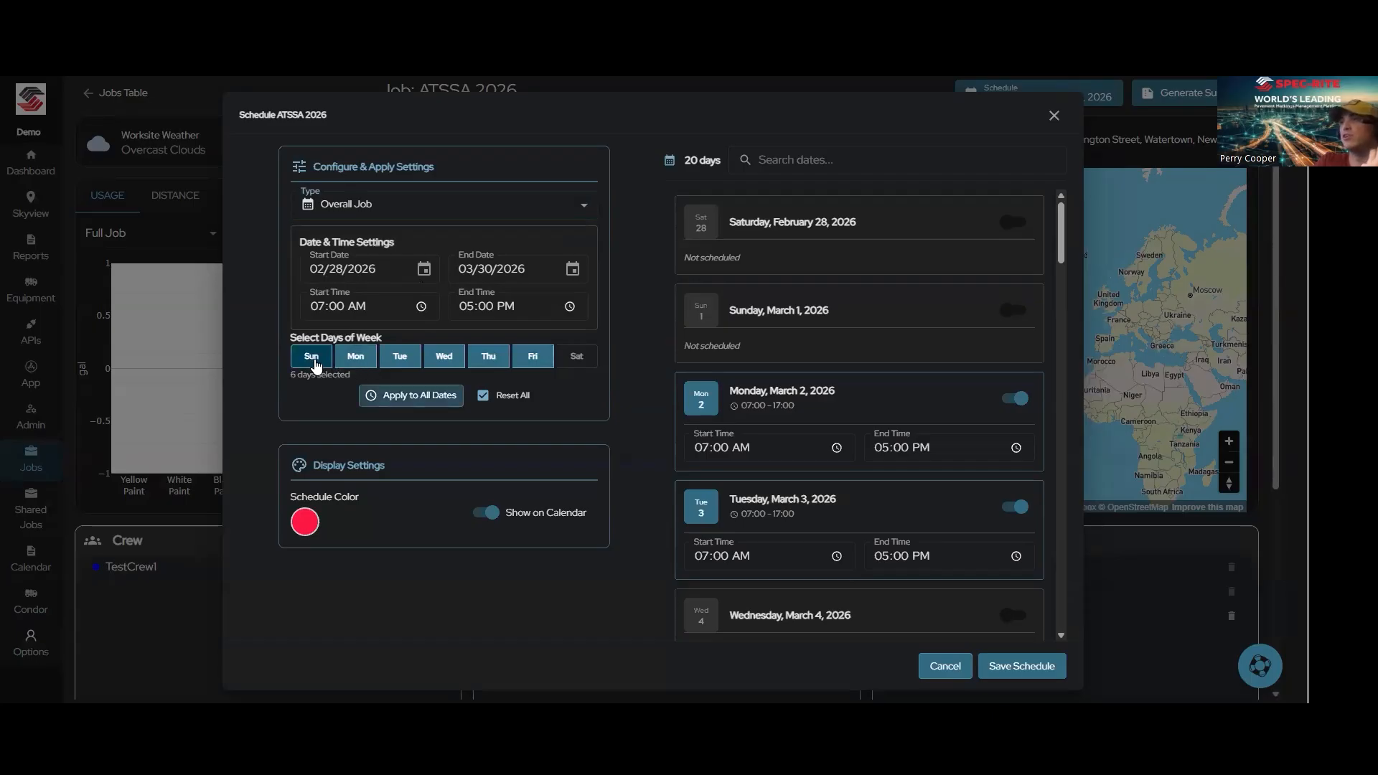
{"action": "left_click", "coordinate": [575, 359]}
{"action": "left_click", "coordinate": [574, 362]}
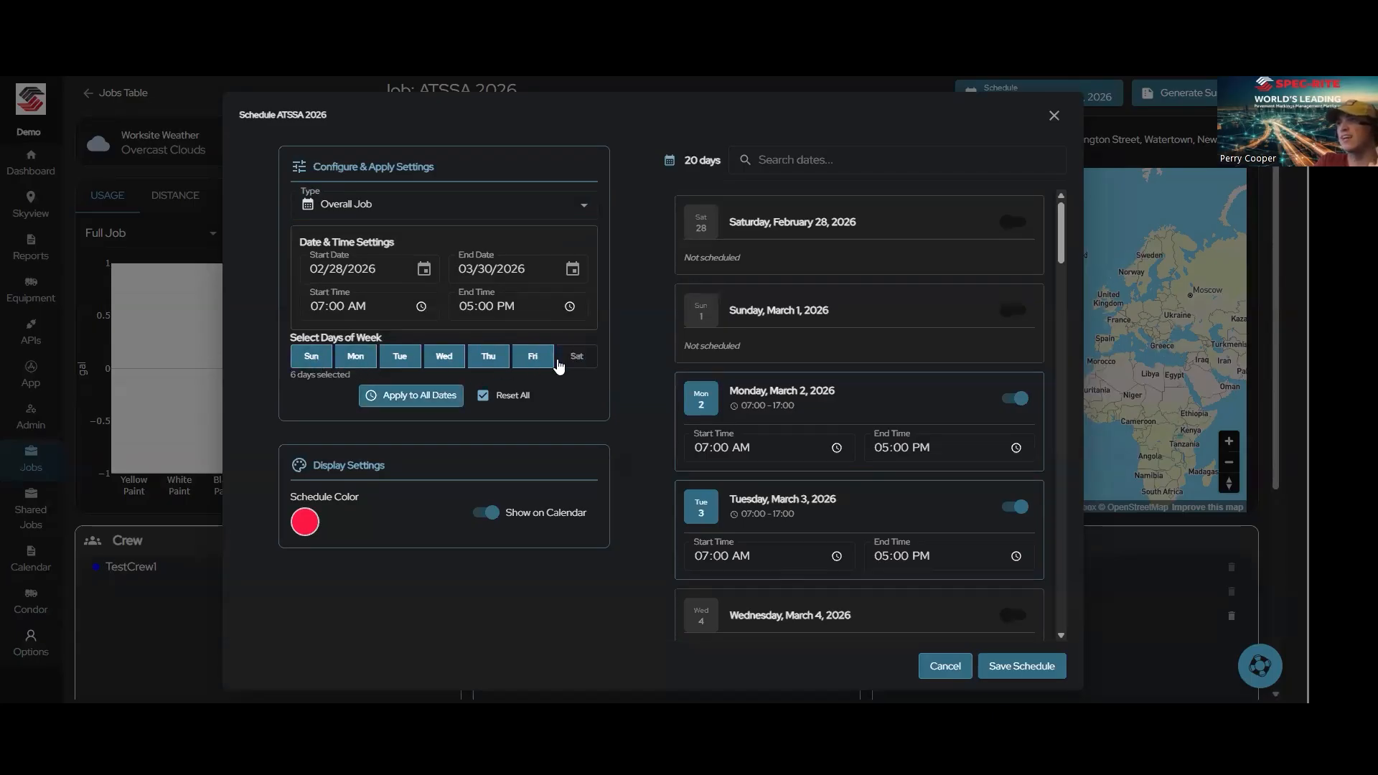
{"action": "left_click", "coordinate": [311, 361]}
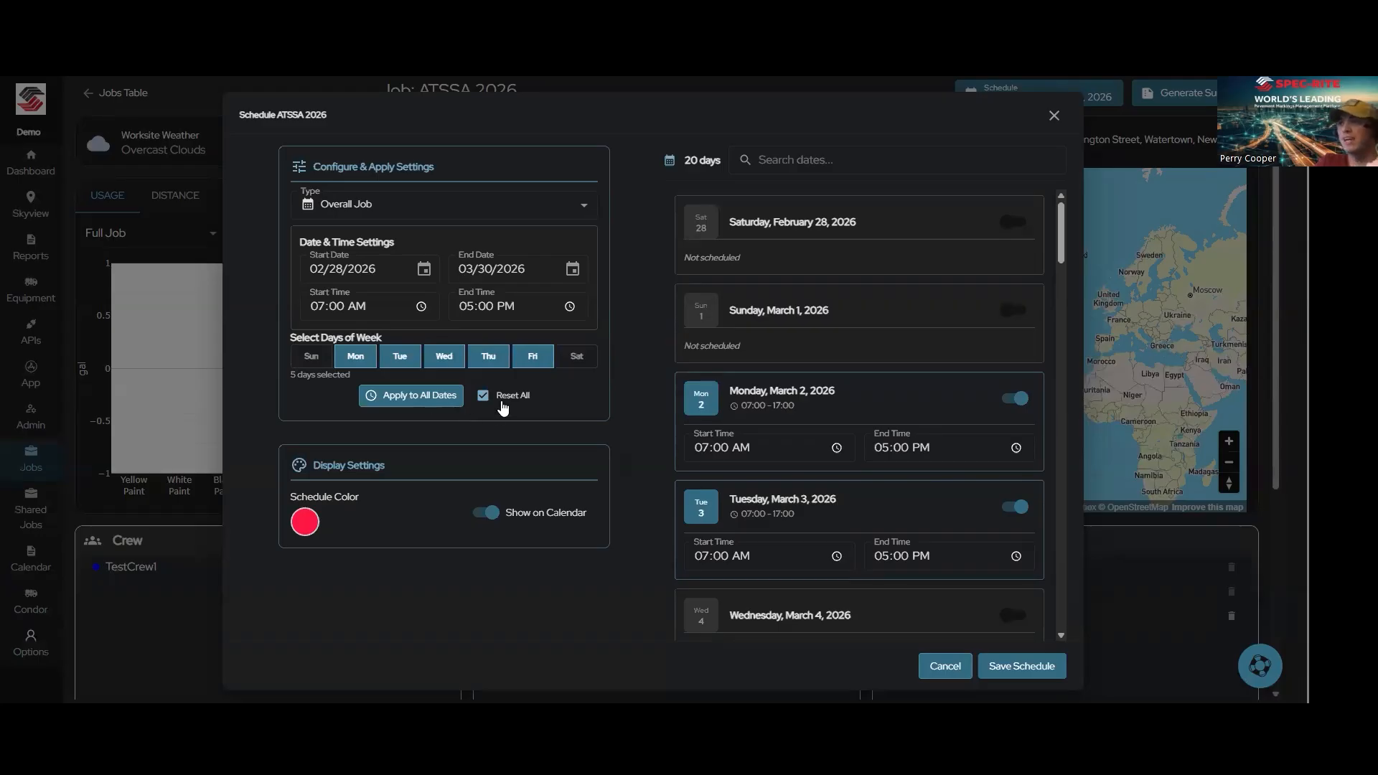
{"action": "left_click", "coordinate": [305, 522]}
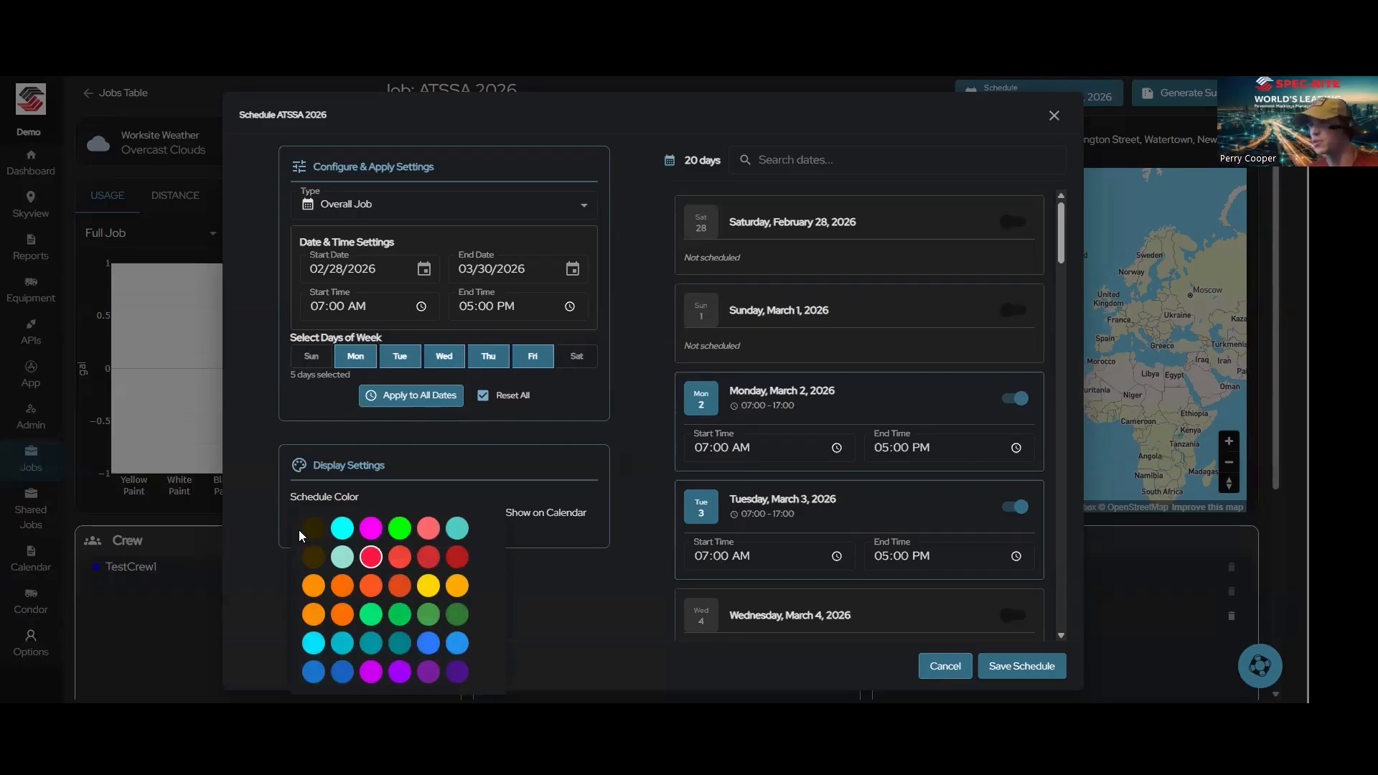
{"action": "left_click", "coordinate": [656, 364]}
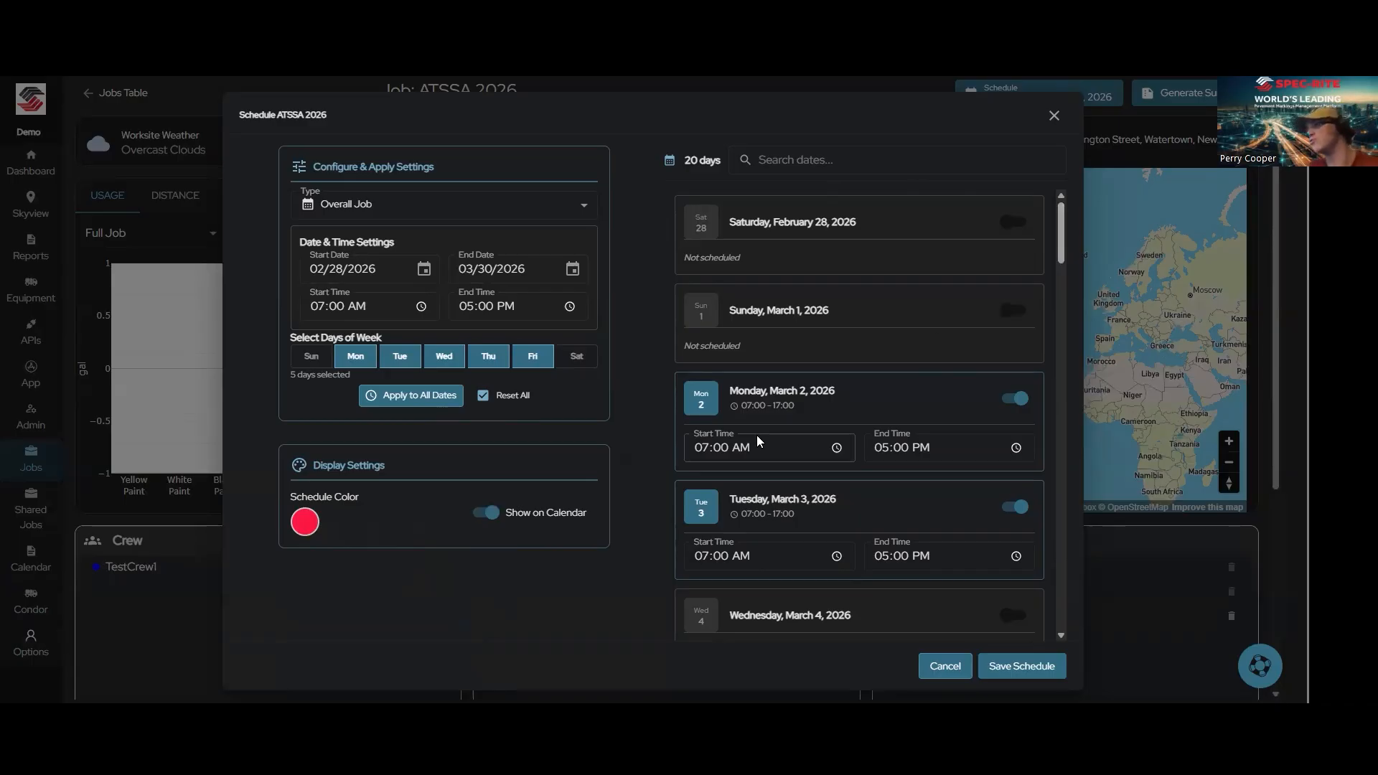
Step: Set the end time for Friday, March 20, 2026 to 01:00 PM and save the job schedule
{"action": "scroll", "coordinate": [862, 399], "scroll_direction": "down", "scroll_amount": 4}
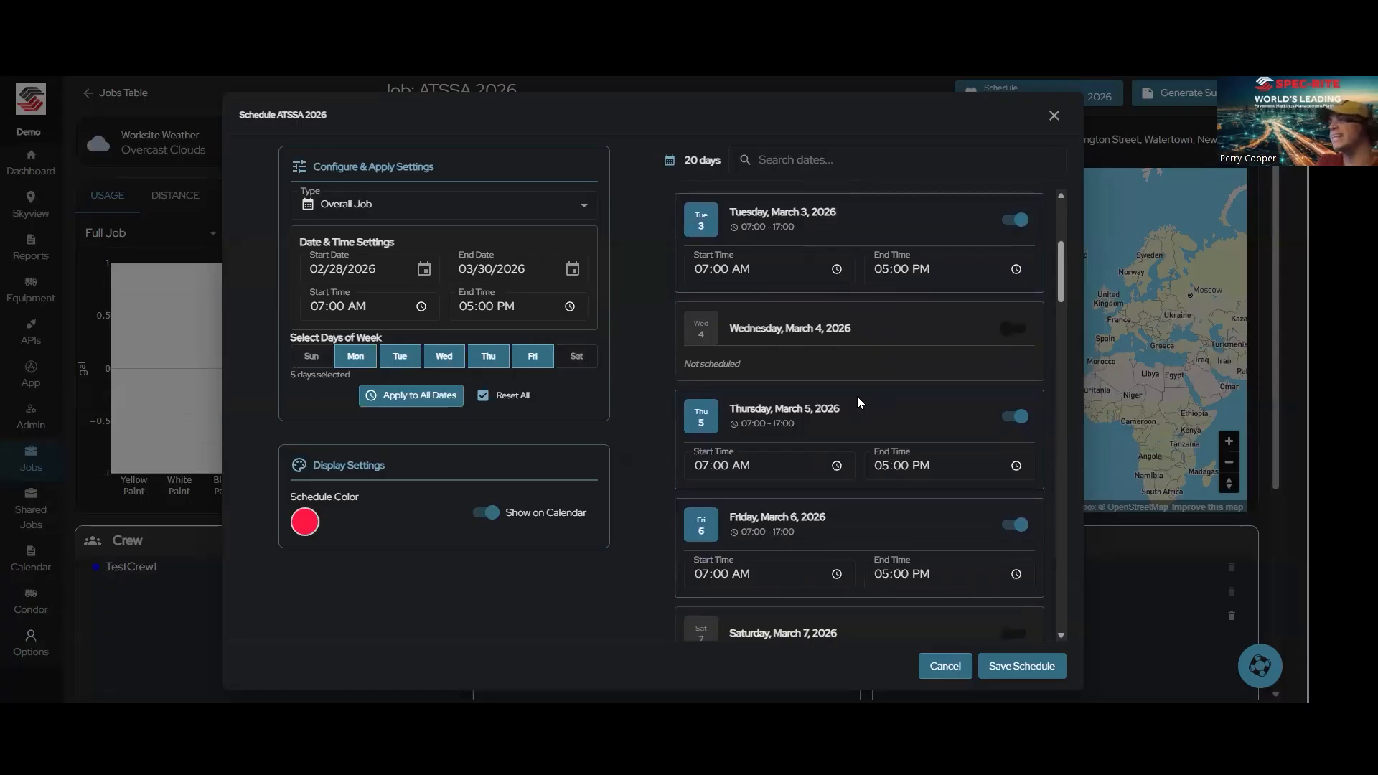
{"action": "scroll", "coordinate": [857, 396], "scroll_direction": "down", "scroll_amount": 2}
{"action": "scroll", "coordinate": [857, 397], "scroll_direction": "down", "scroll_amount": 3}
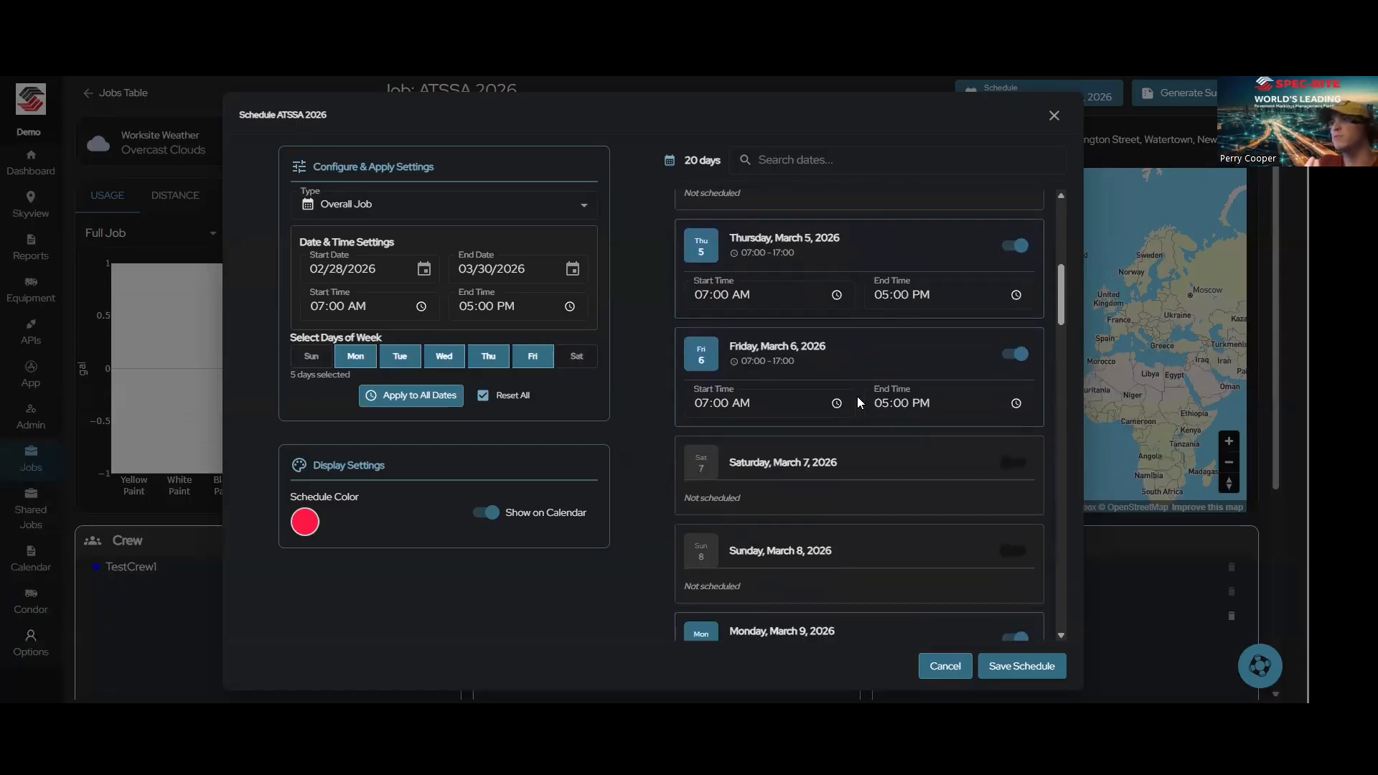
{"action": "scroll", "coordinate": [857, 396], "scroll_direction": "down", "scroll_amount": 1}
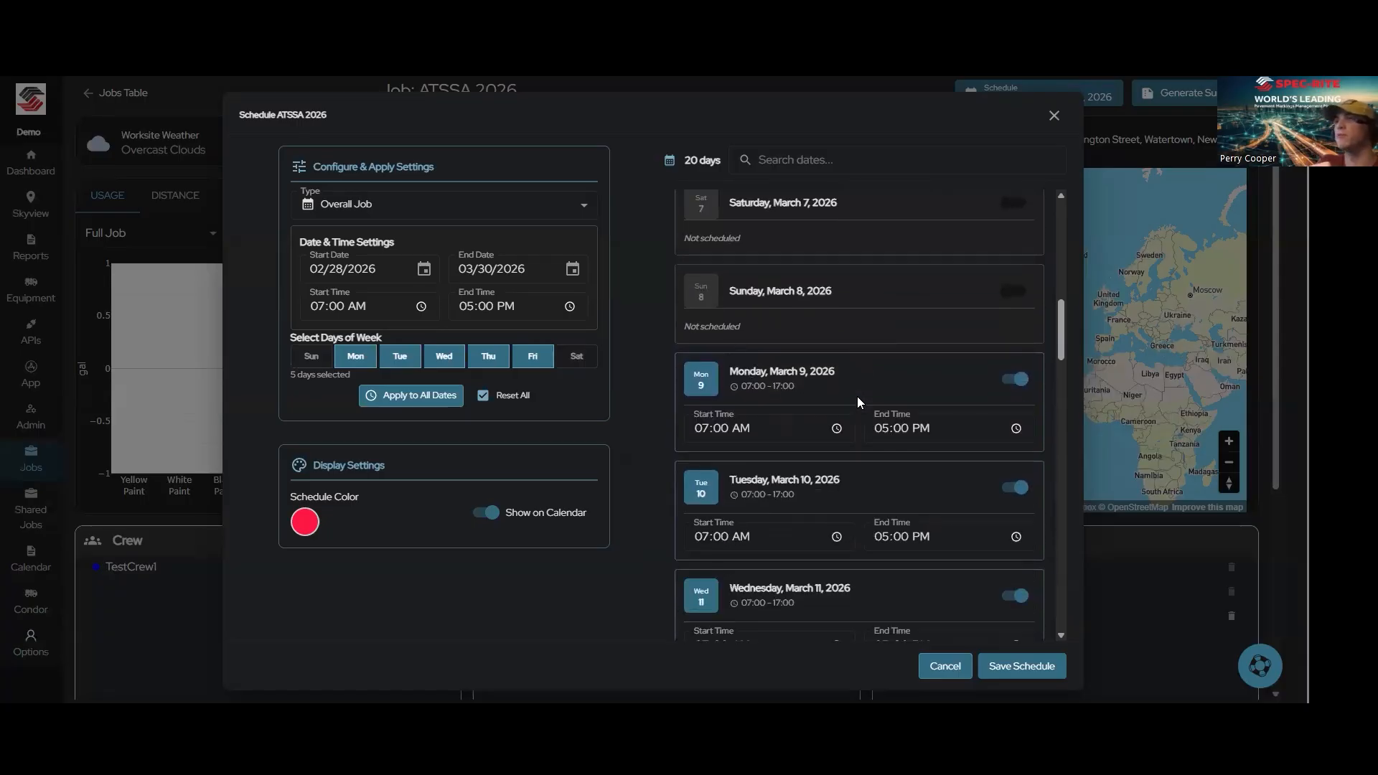
{"action": "scroll", "coordinate": [857, 396], "scroll_direction": "down", "scroll_amount": 1}
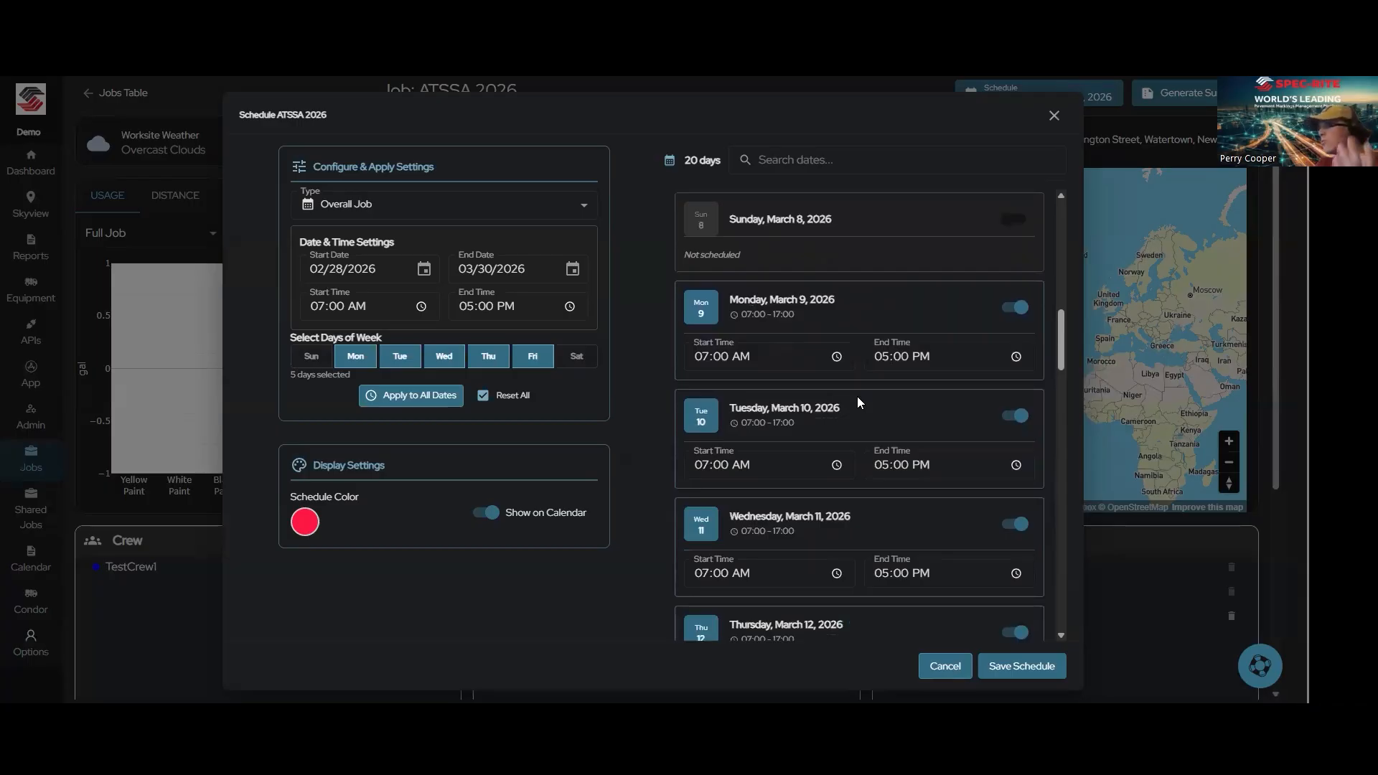
{"action": "scroll", "coordinate": [857, 396], "scroll_direction": "down", "scroll_amount": 5}
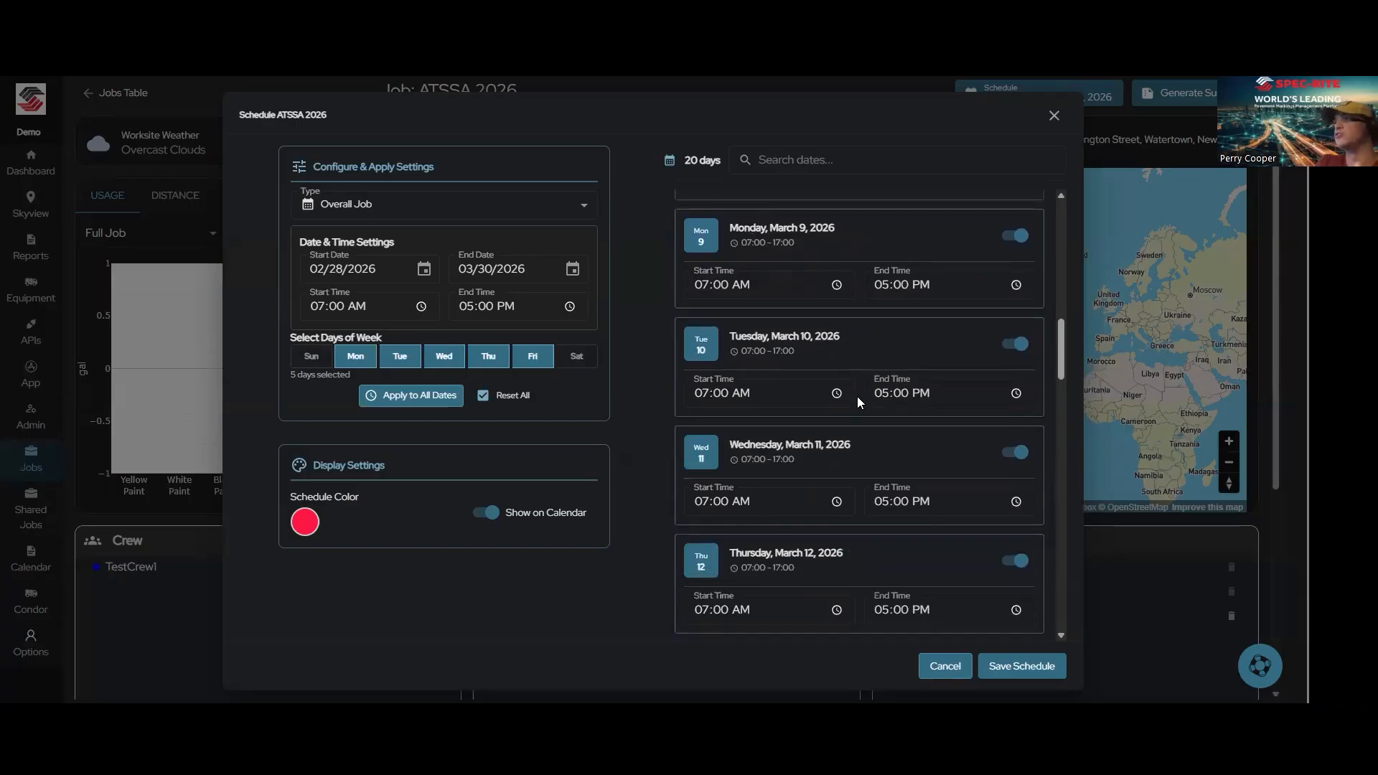
{"action": "scroll", "coordinate": [857, 397], "scroll_direction": "down", "scroll_amount": 4}
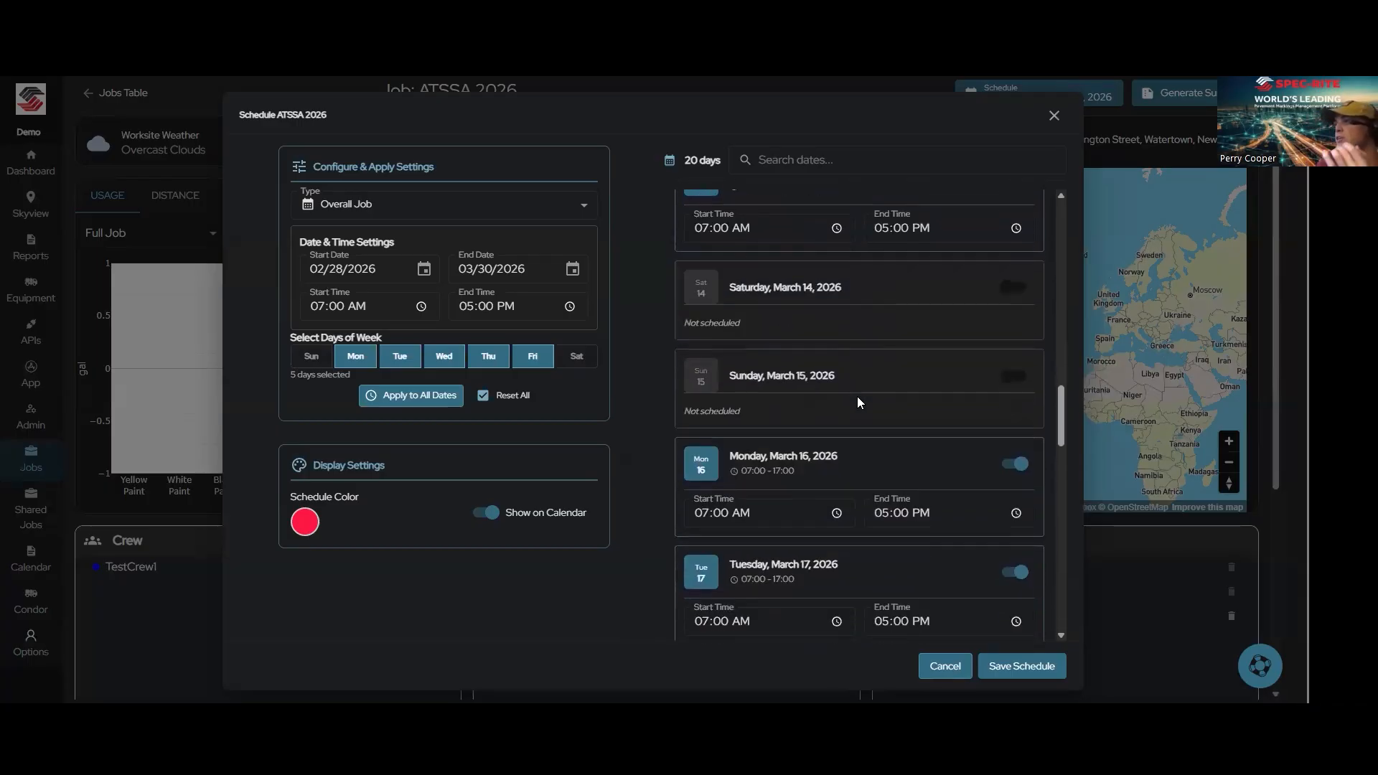
{"action": "scroll", "coordinate": [857, 396], "scroll_direction": "down", "scroll_amount": 3}
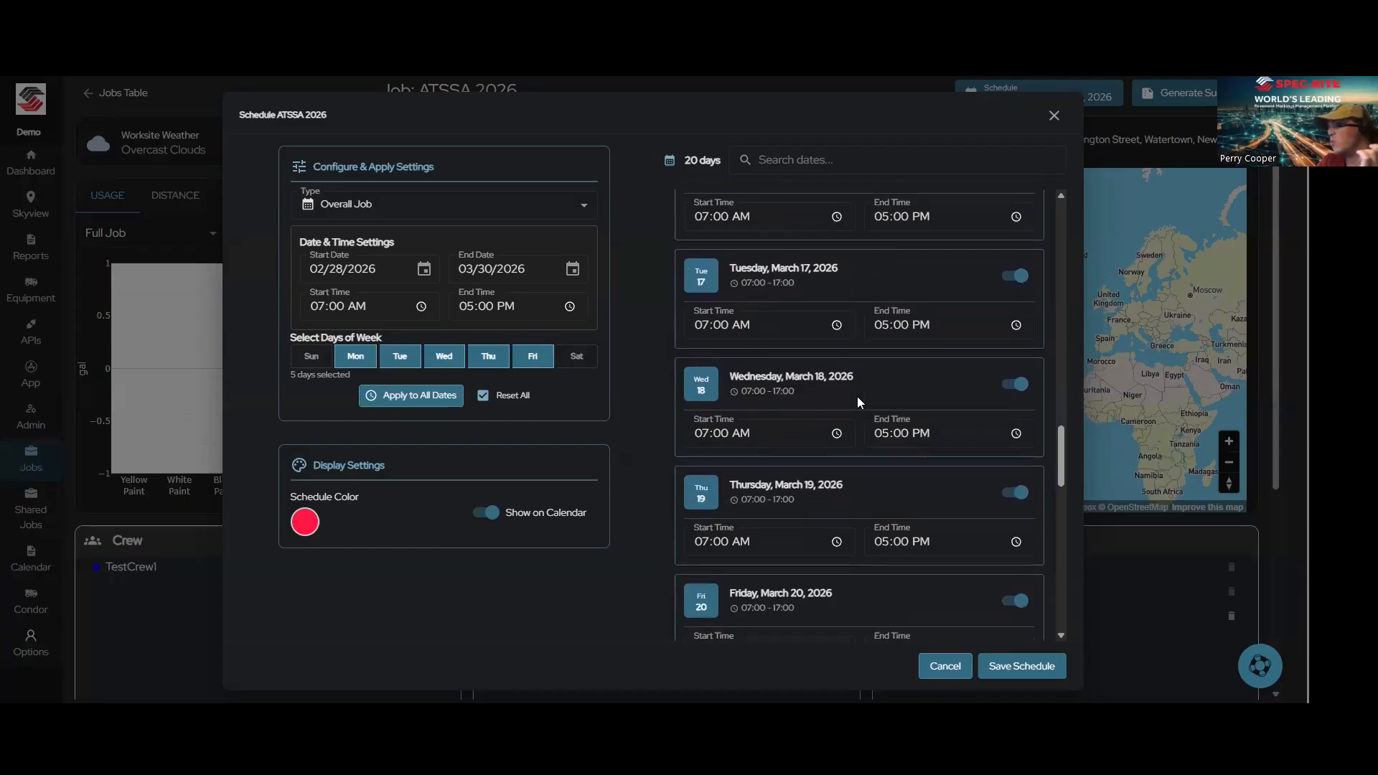
{"action": "left_click", "coordinate": [882, 504]}
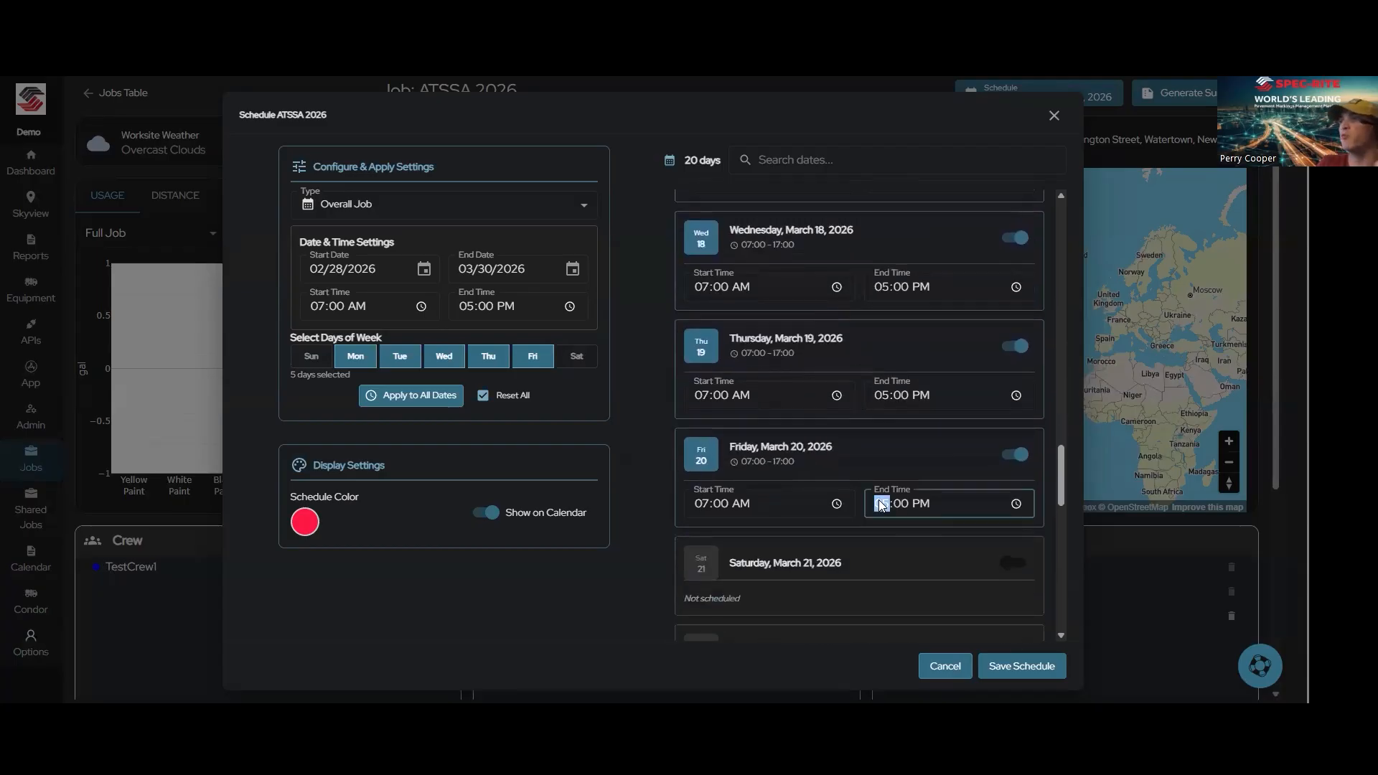
{"action": "type", "text": "1"}
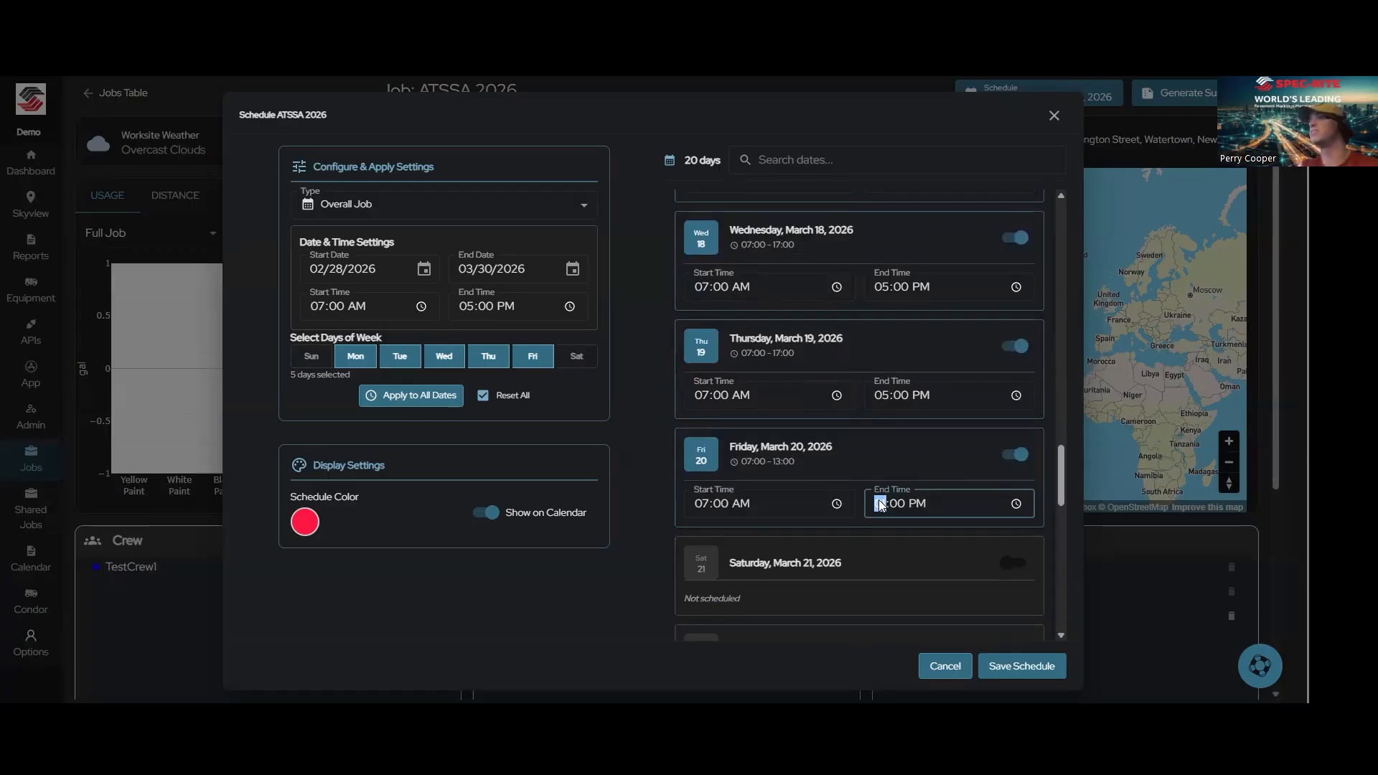
{"action": "left_click", "coordinate": [1021, 664]}
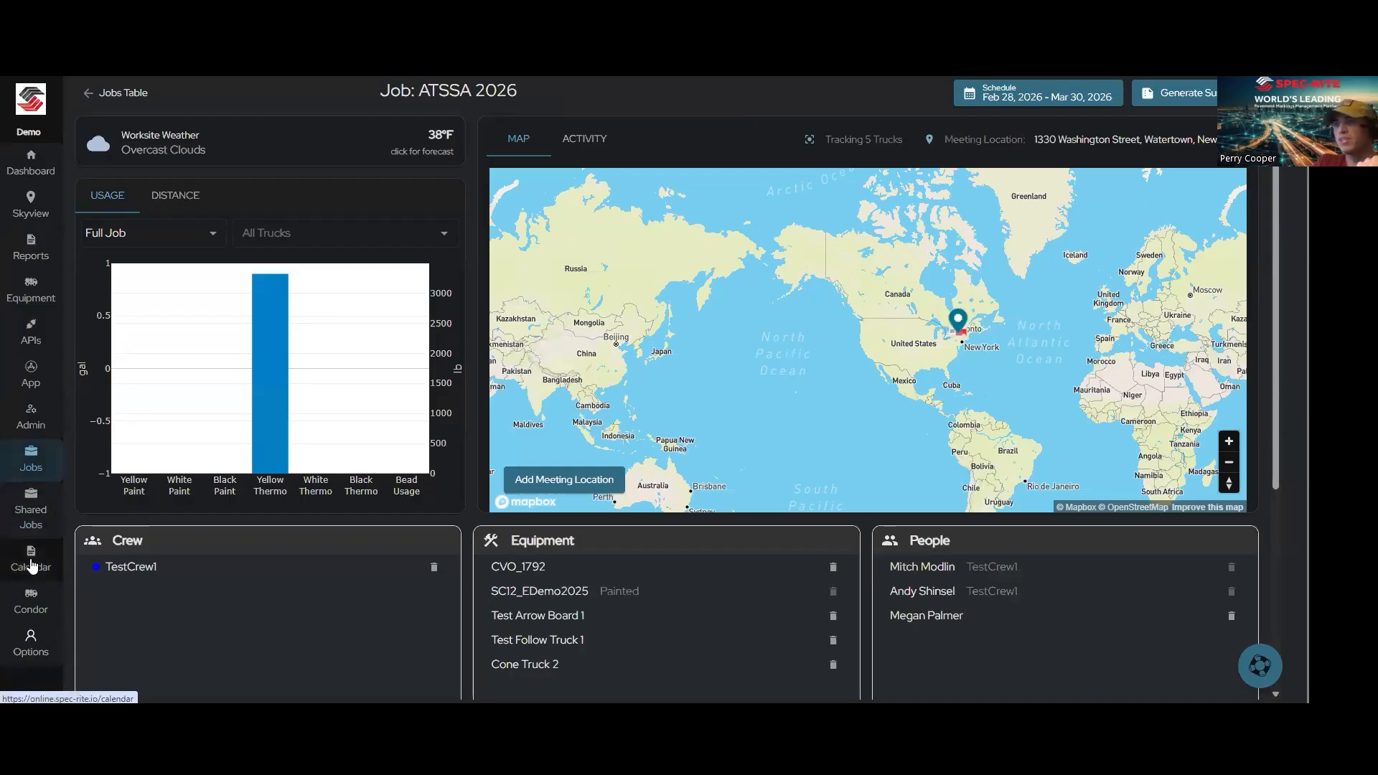
Step: Open the calendar's week view and examine the crew, people and equipment assigned to ATSSA 2026 on Monday, March 16
{"action": "left_click", "coordinate": [32, 567]}
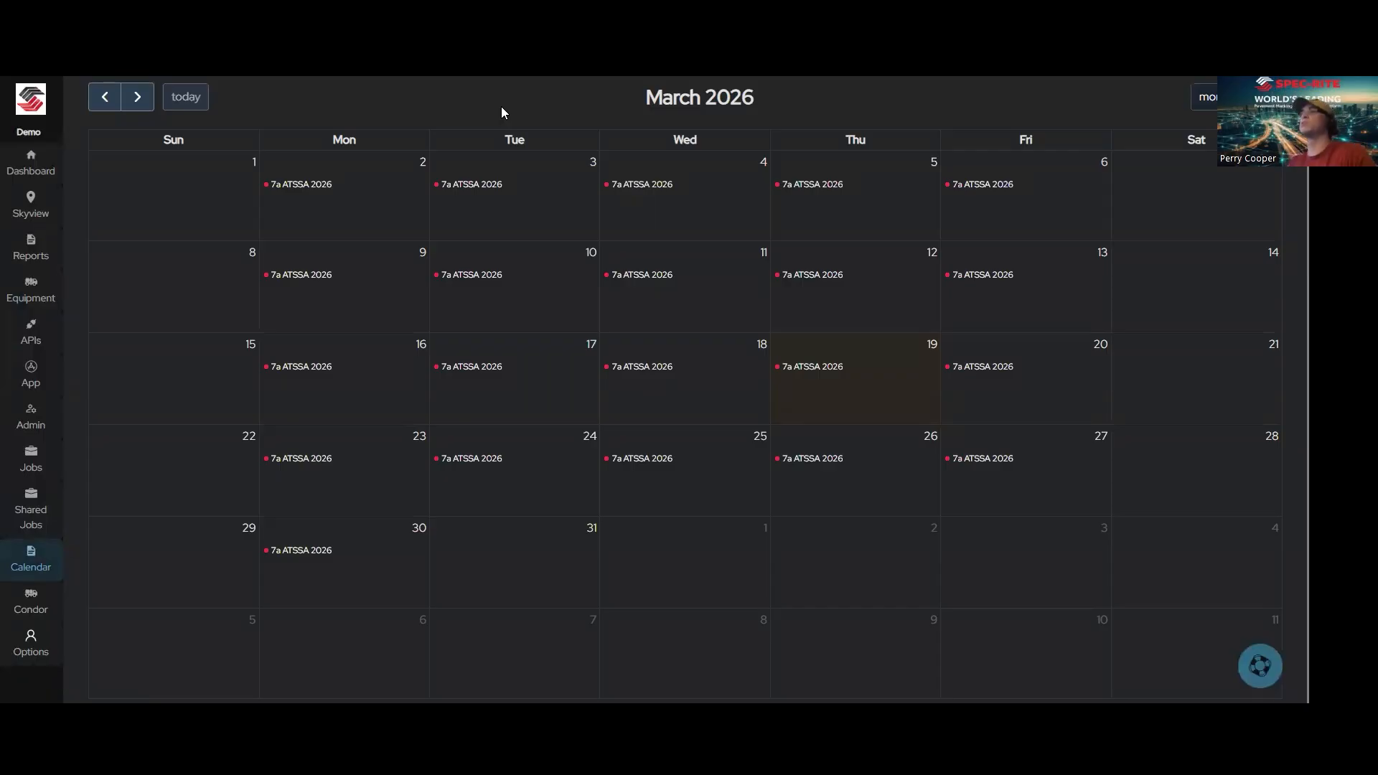
{"action": "left_click", "coordinate": [1261, 97]}
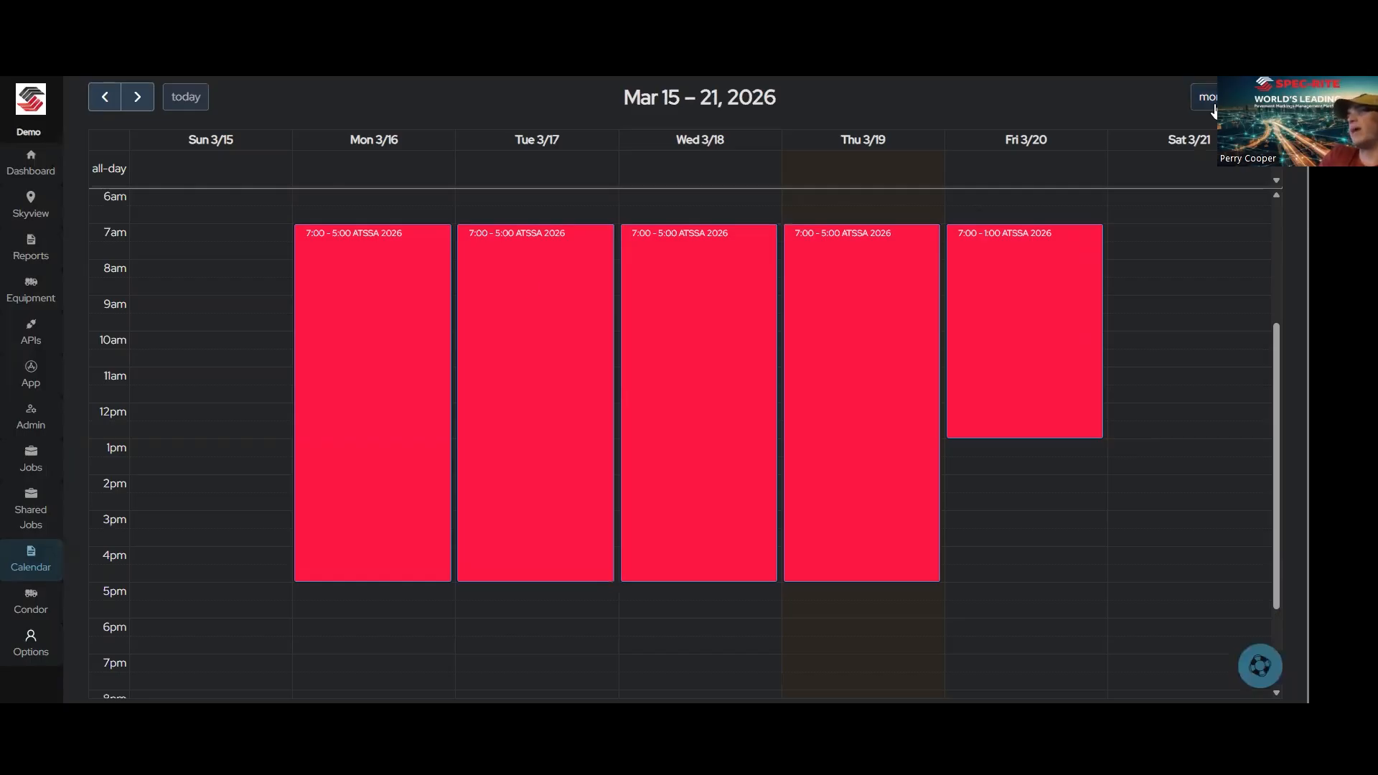
{"action": "left_click", "coordinate": [399, 411]}
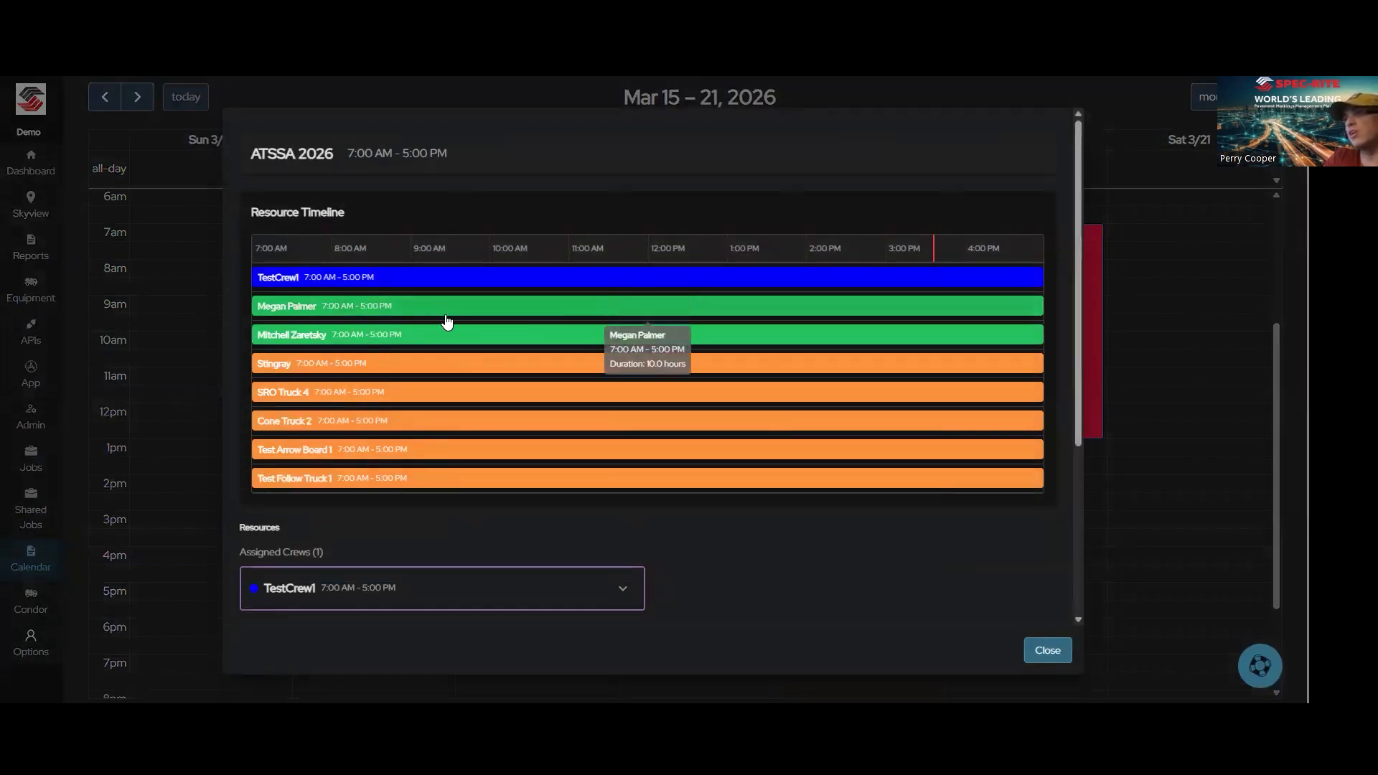
{"action": "scroll", "coordinate": [449, 395], "scroll_direction": "down", "scroll_amount": 1}
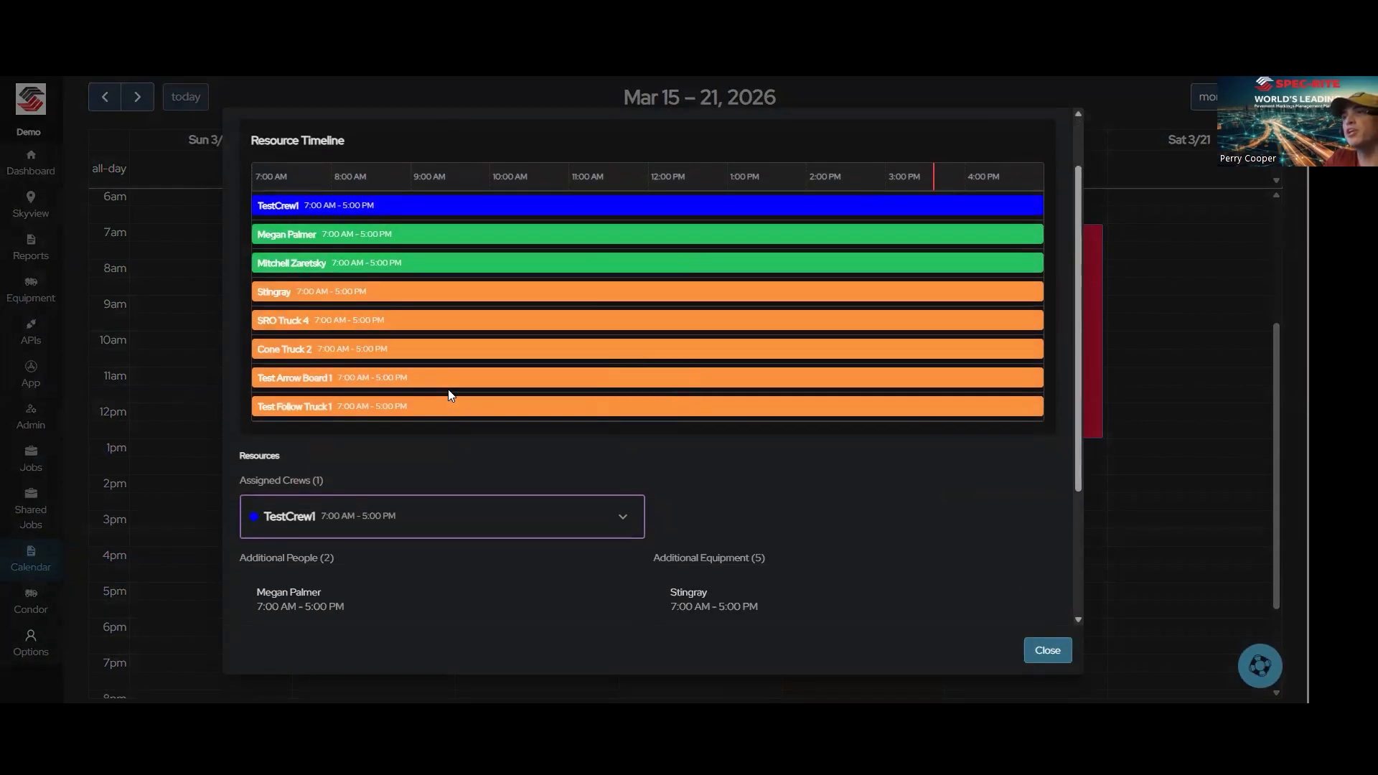
{"action": "scroll", "coordinate": [497, 336], "scroll_direction": "down", "scroll_amount": 1}
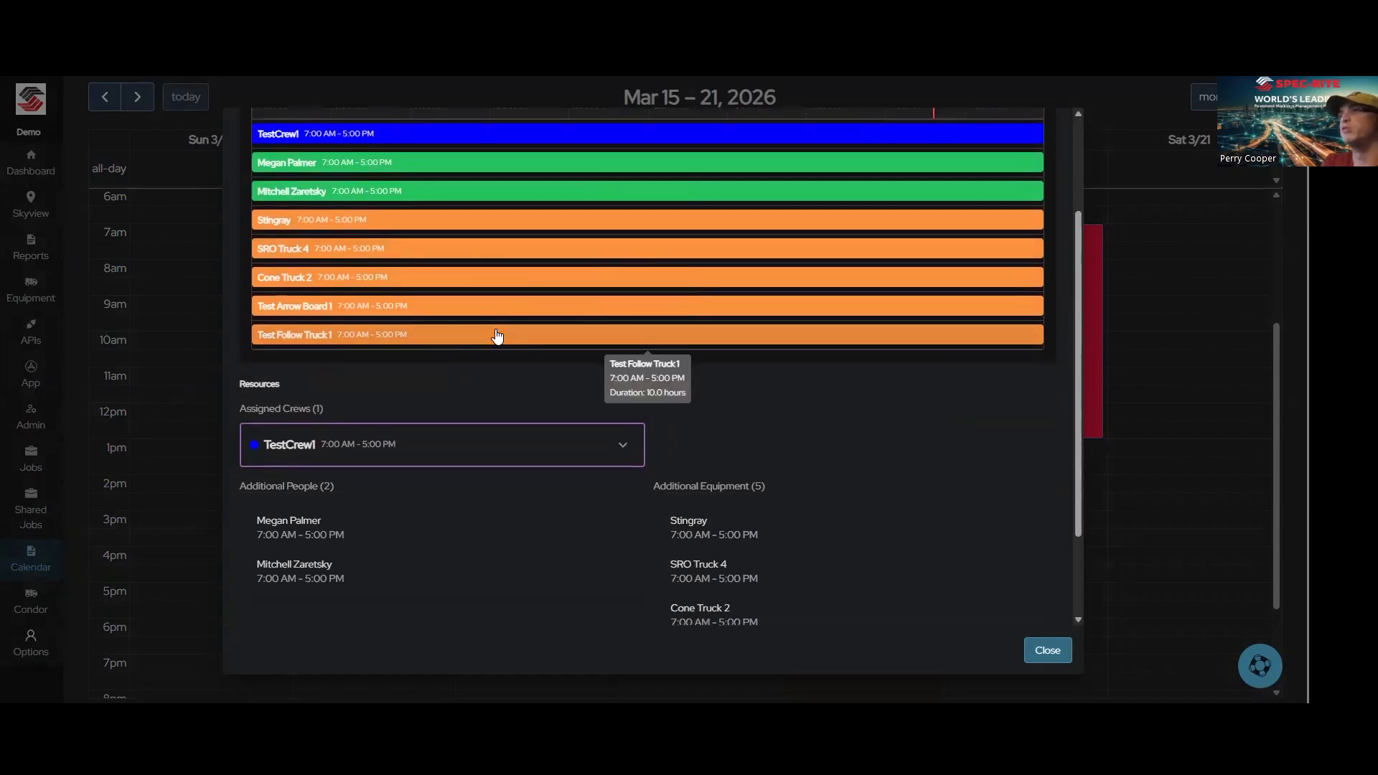
{"action": "scroll", "coordinate": [583, 319], "scroll_direction": "down", "scroll_amount": 1}
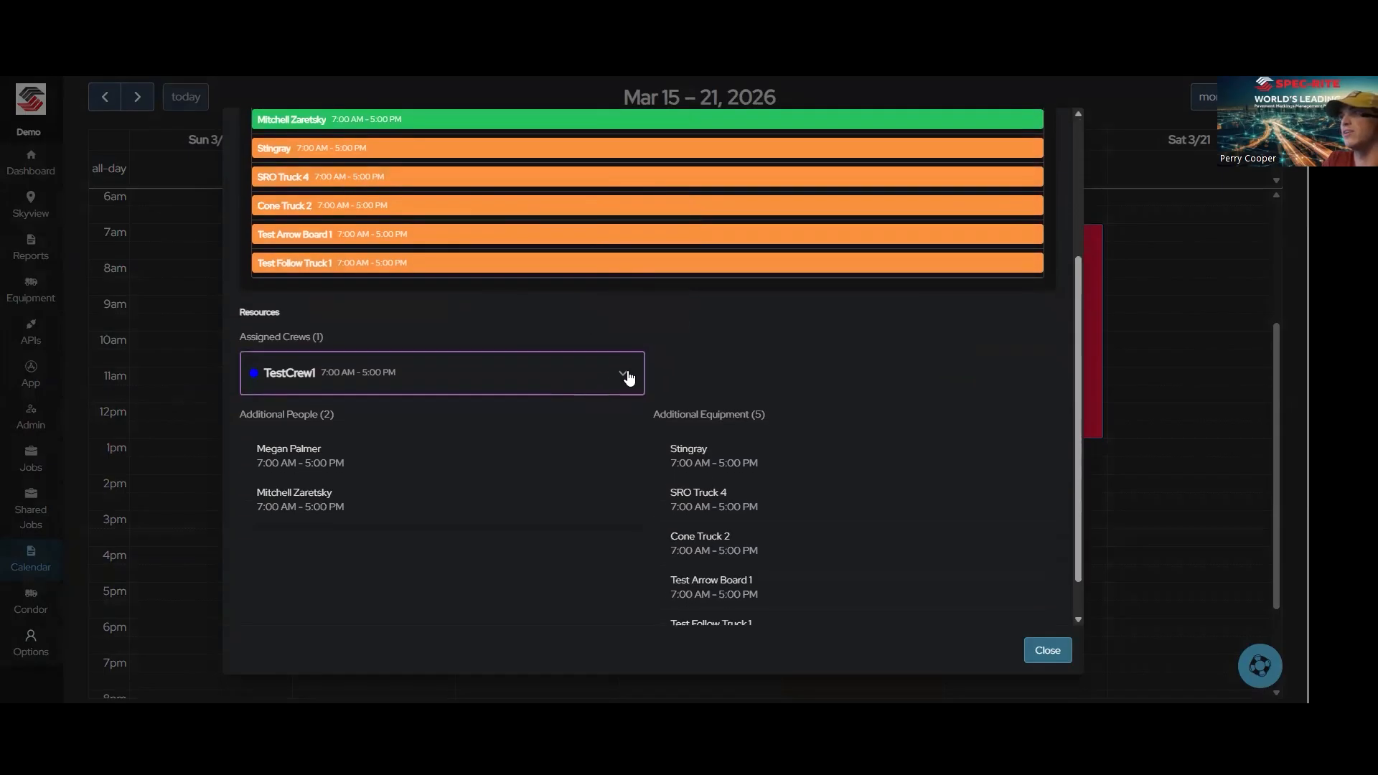
{"action": "left_click", "coordinate": [623, 374]}
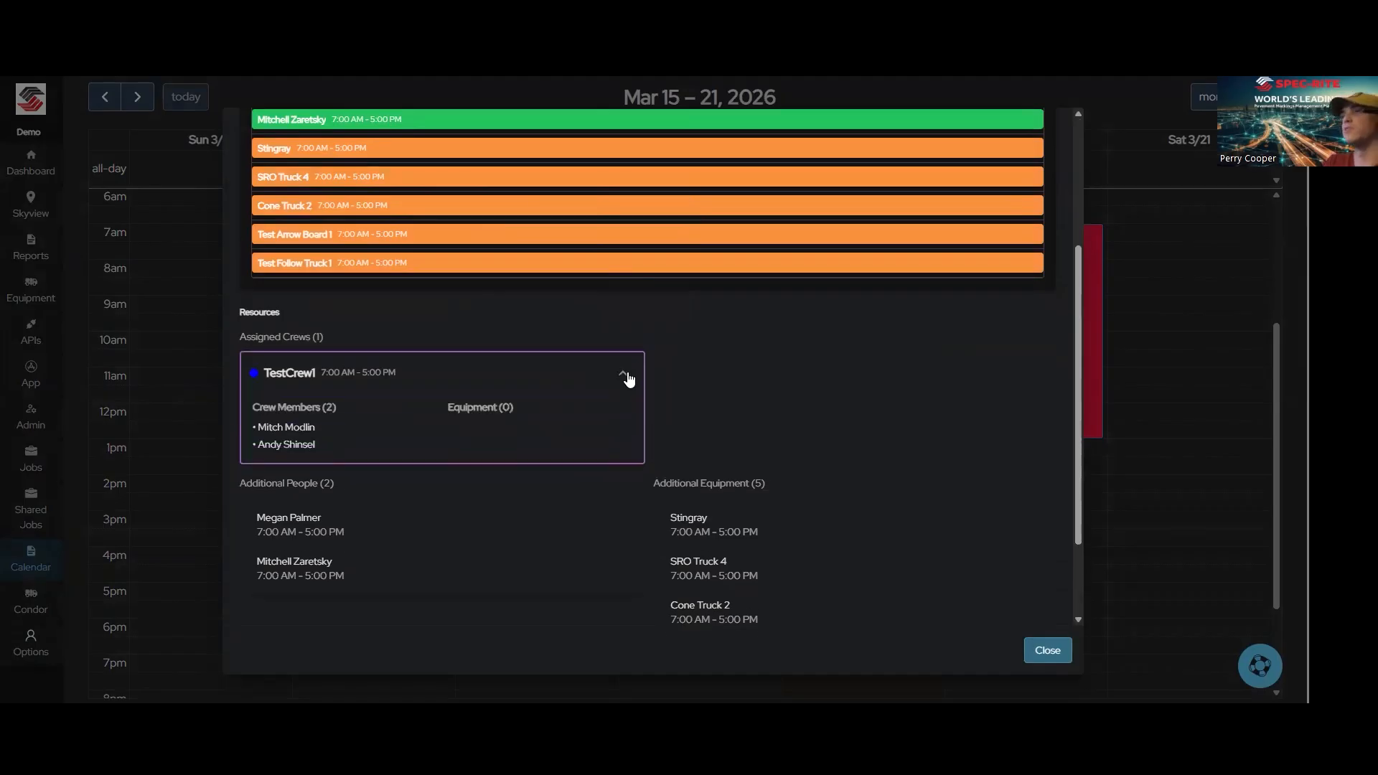
{"action": "left_click", "coordinate": [625, 375]}
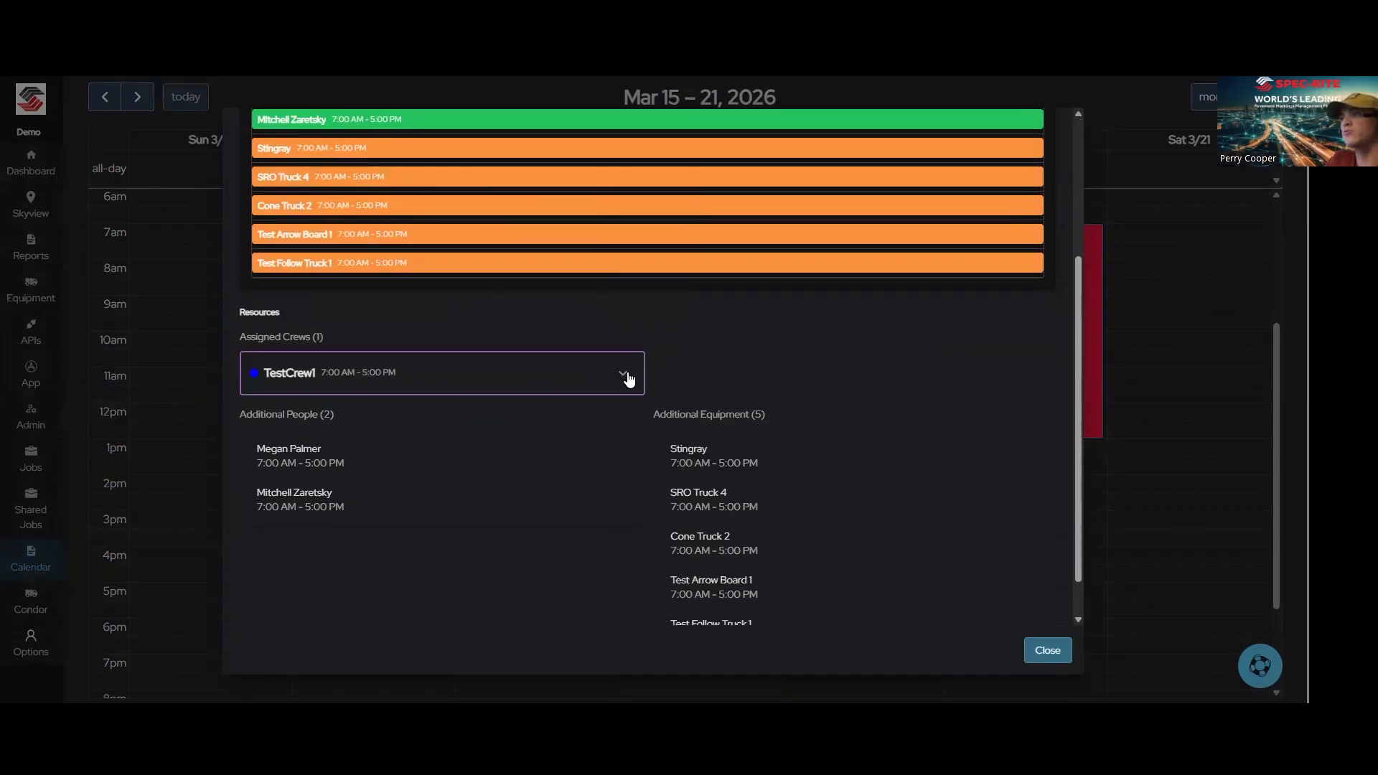
{"action": "scroll", "coordinate": [924, 477], "scroll_direction": "down", "scroll_amount": 1}
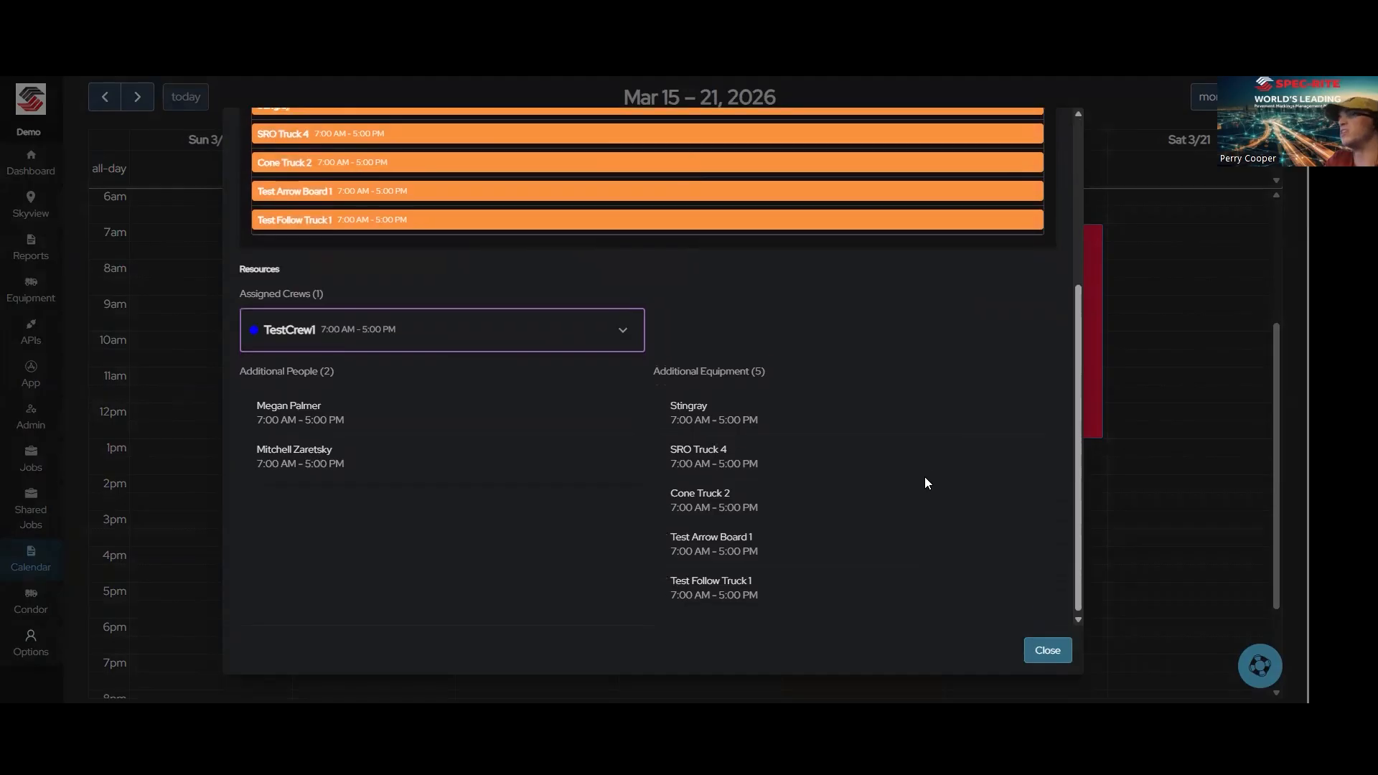
{"action": "scroll", "coordinate": [832, 502], "scroll_direction": "up", "scroll_amount": 3}
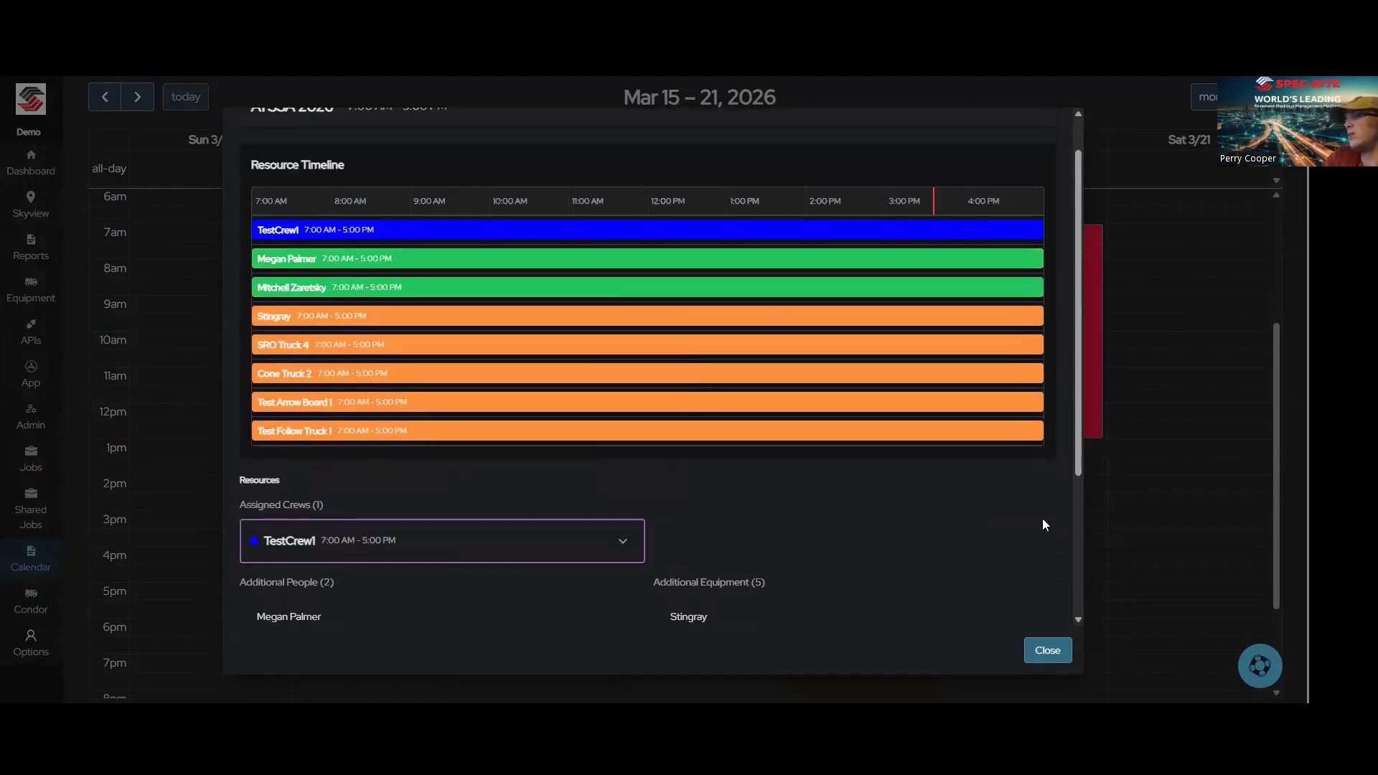
{"action": "left_click", "coordinate": [1045, 651]}
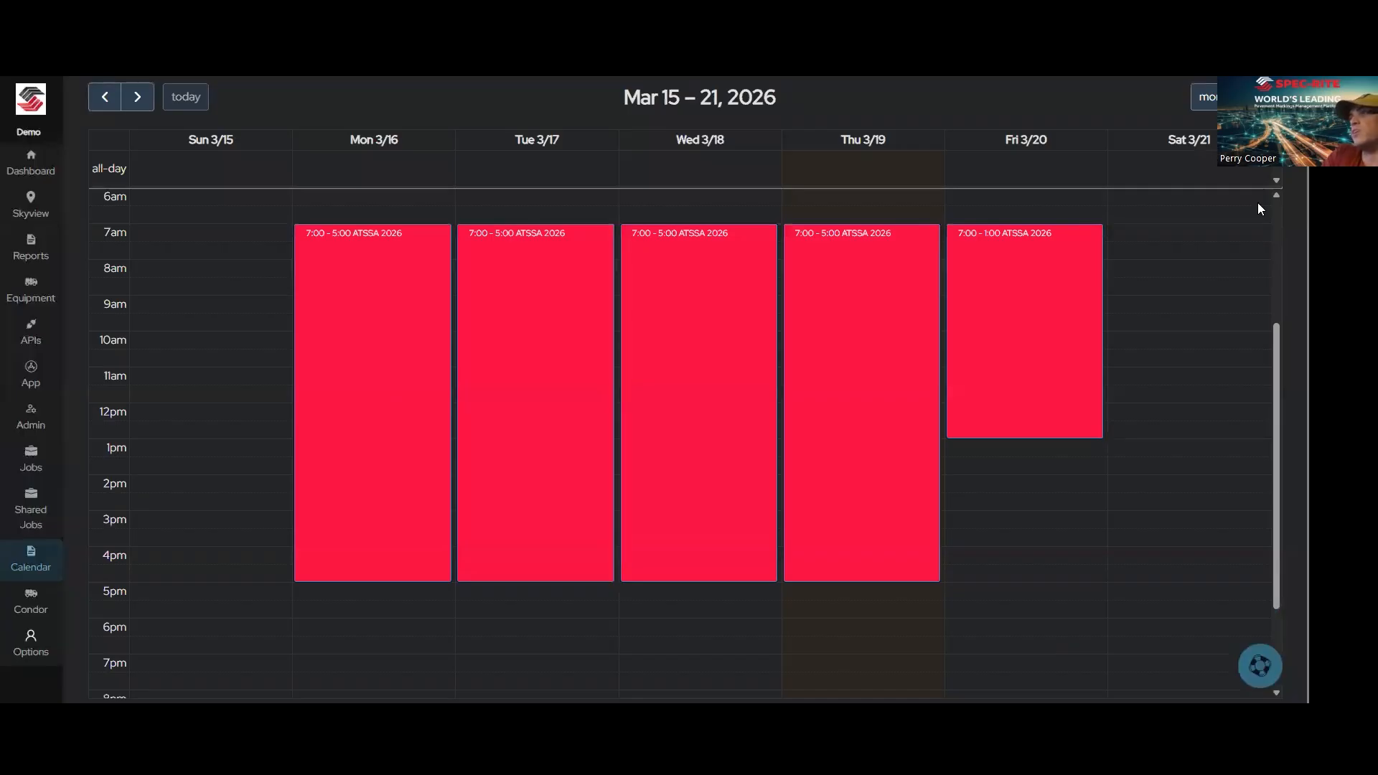
Step: Page to the previous week and back, and view the ATSSA 2026 resources for Monday, March 9 from the month view
{"action": "left_click", "coordinate": [105, 98]}
{"action": "left_click", "coordinate": [138, 96]}
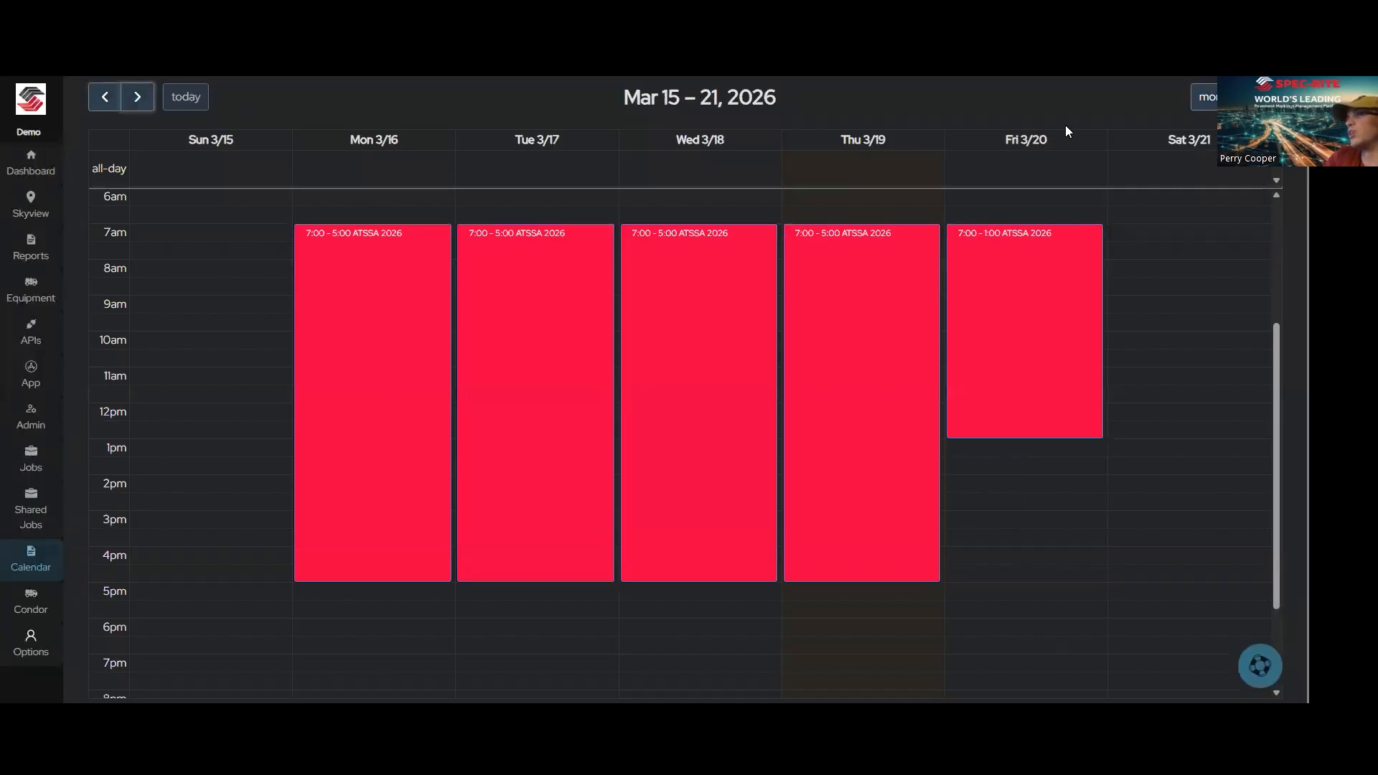
{"action": "left_click", "coordinate": [1203, 96]}
{"action": "left_click", "coordinate": [307, 275]}
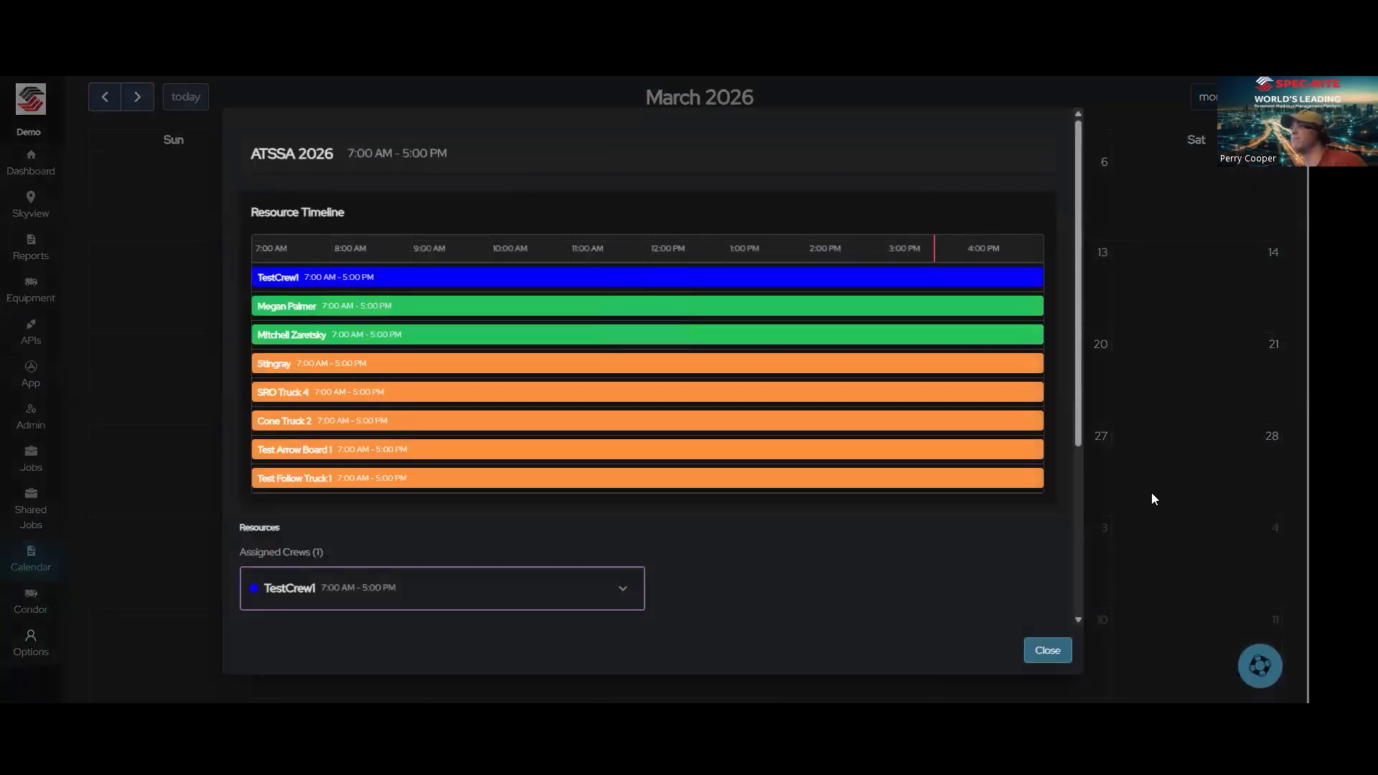
{"action": "left_click", "coordinate": [1041, 651]}
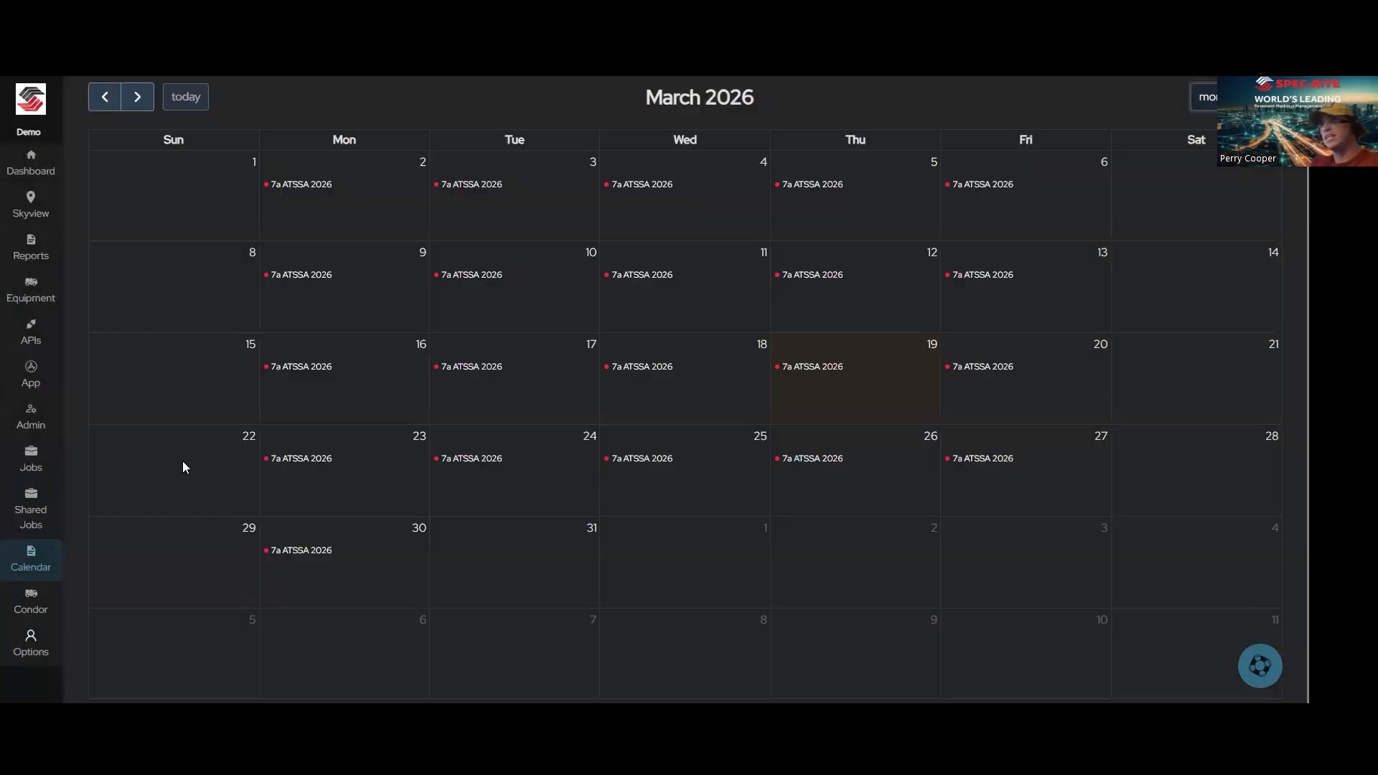
Step: Add outside equipment named Arrowboard 4 with type Arrow Board to the equipment list and view the other equipment
{"action": "left_click", "coordinate": [32, 303]}
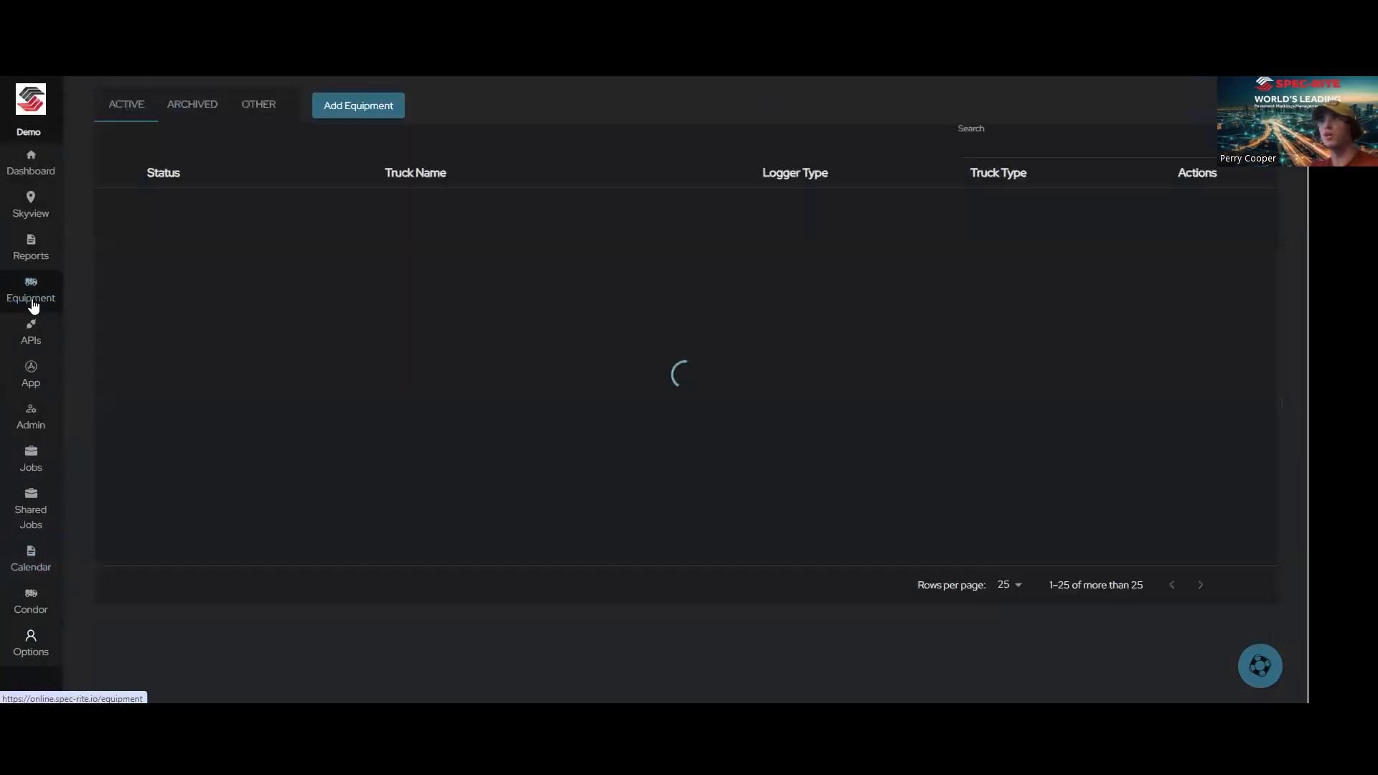
{"action": "left_click", "coordinate": [368, 112]}
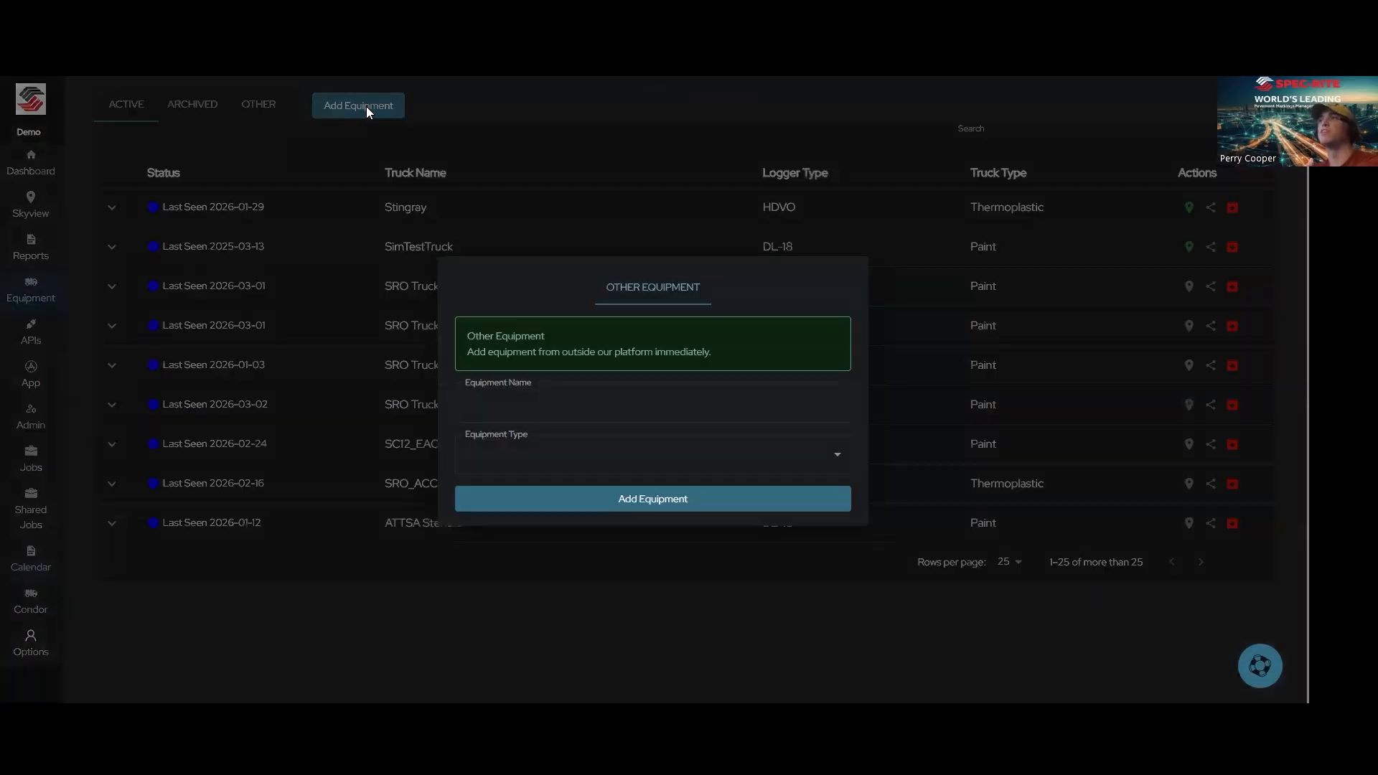
{"action": "left_click", "coordinate": [638, 410]}
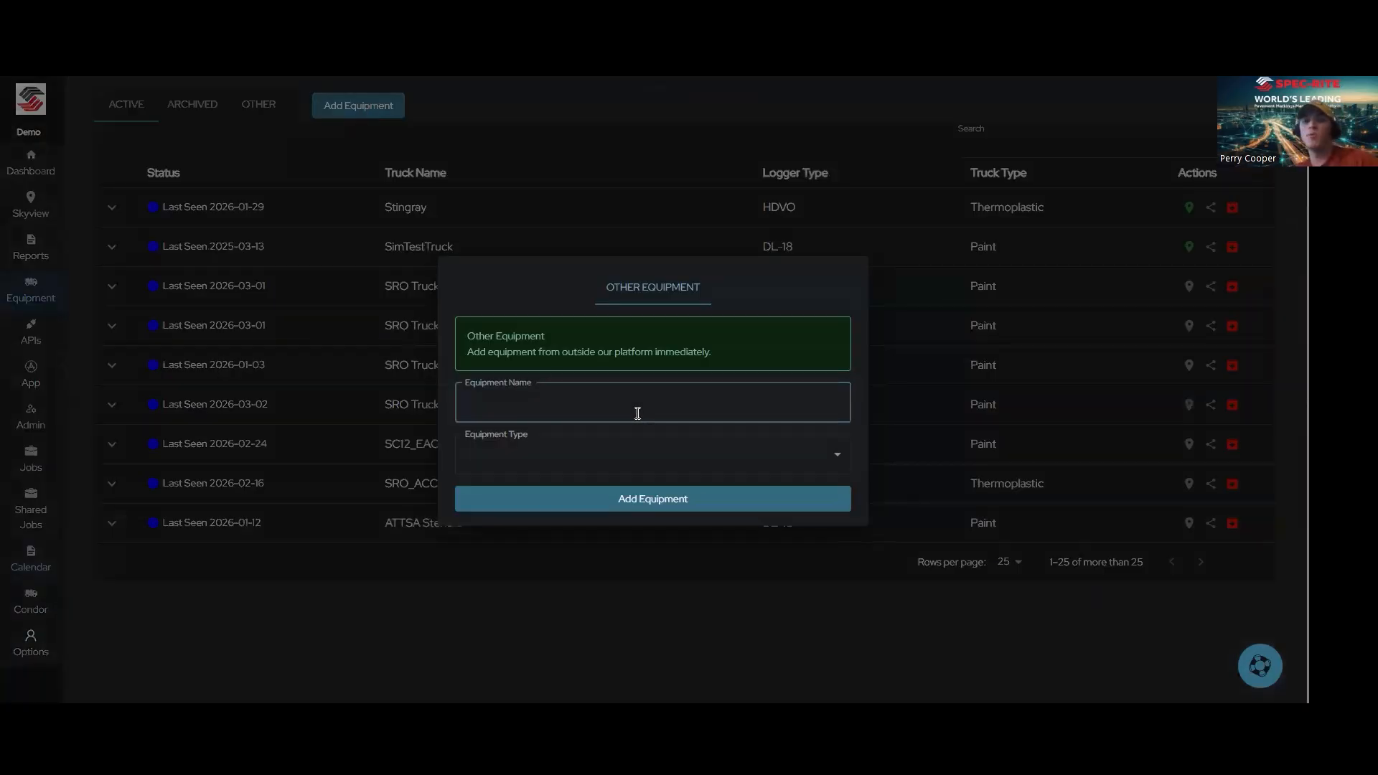
{"action": "type", "text": "Arro"}
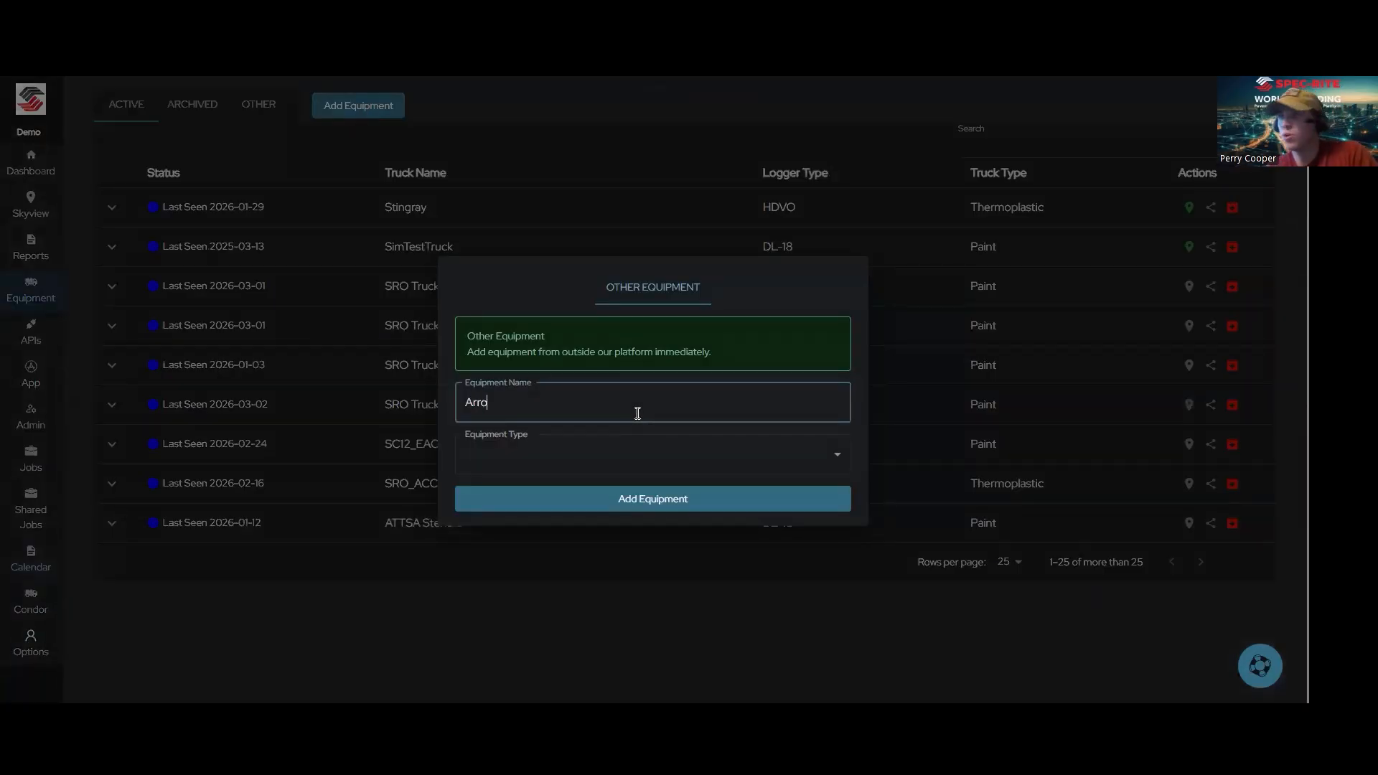
{"action": "type", "text": "wboard "}
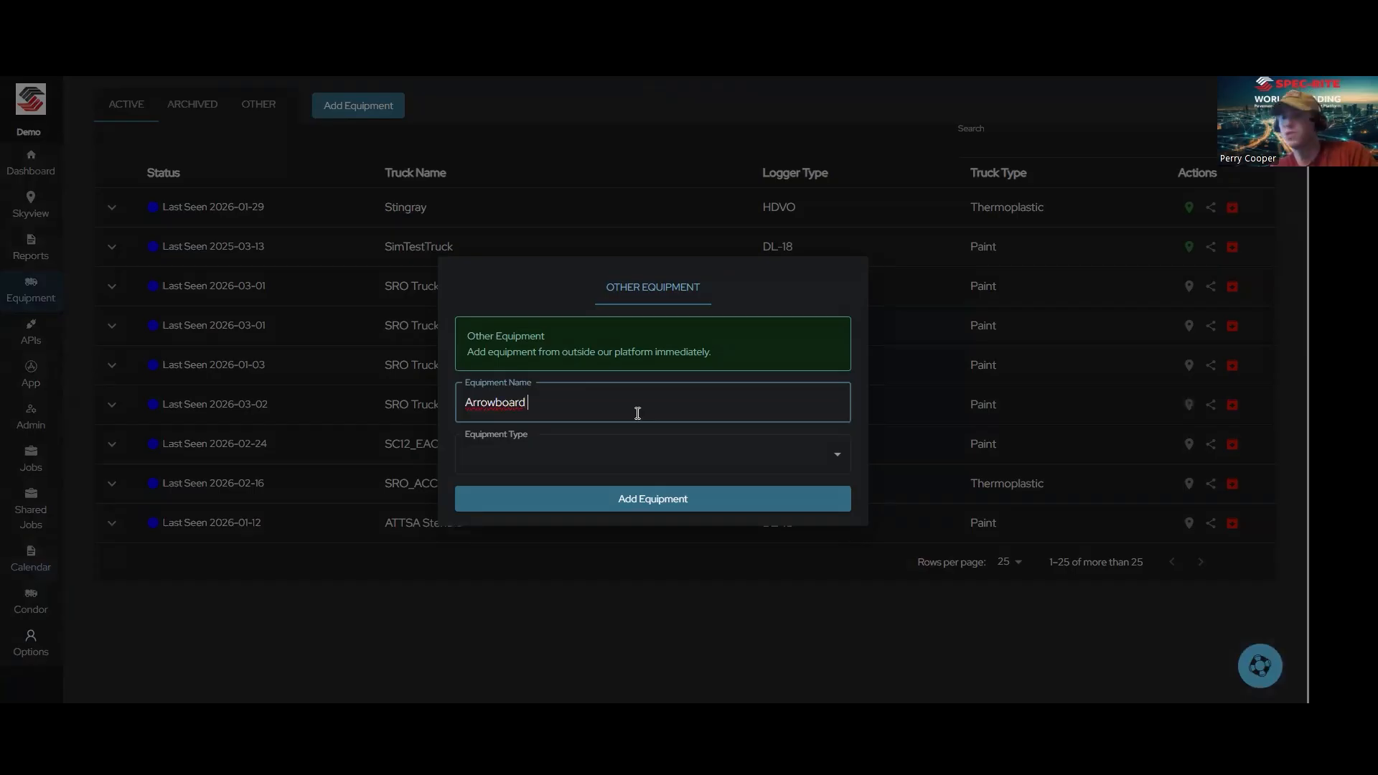
{"action": "type", "text": "4"}
{"action": "left_click", "coordinate": [605, 451]}
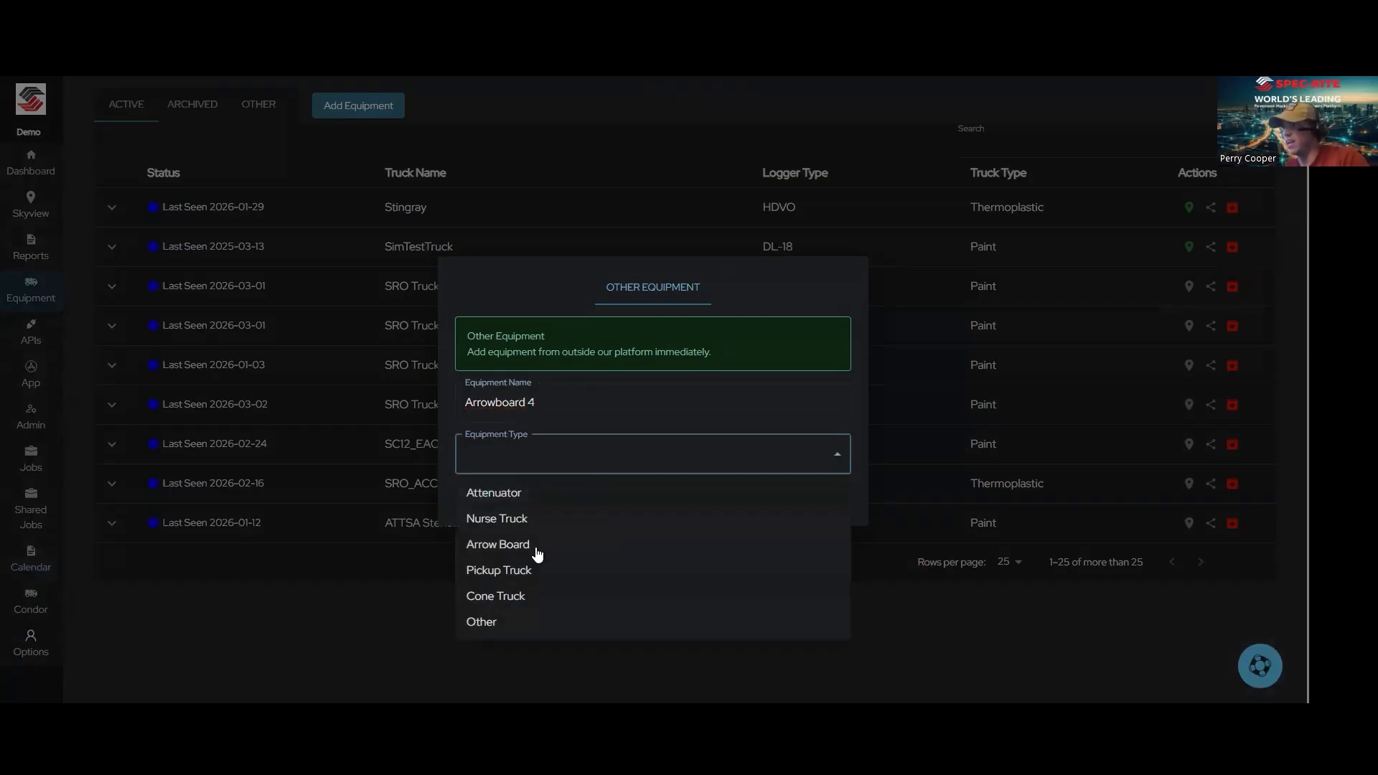
{"action": "left_click", "coordinate": [498, 545]}
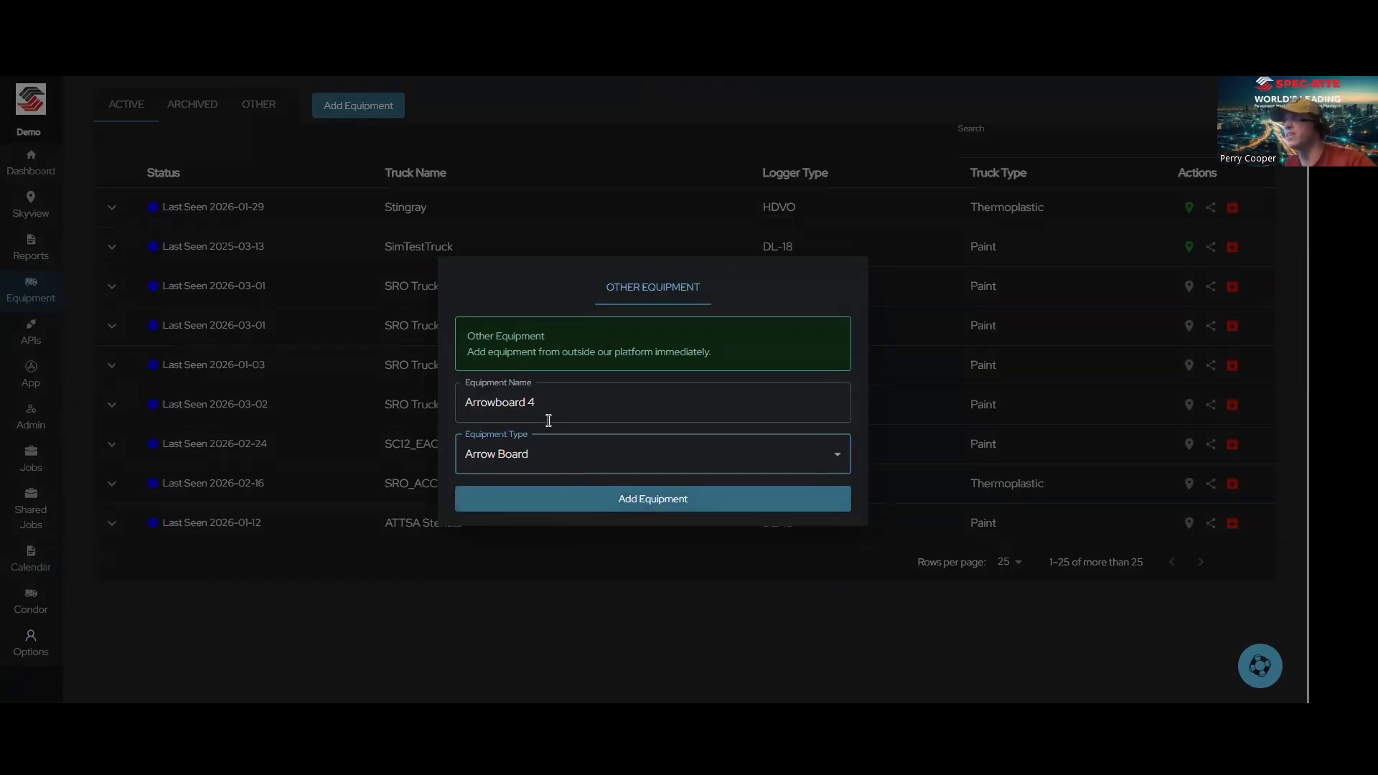
{"action": "left_click", "coordinate": [591, 501]}
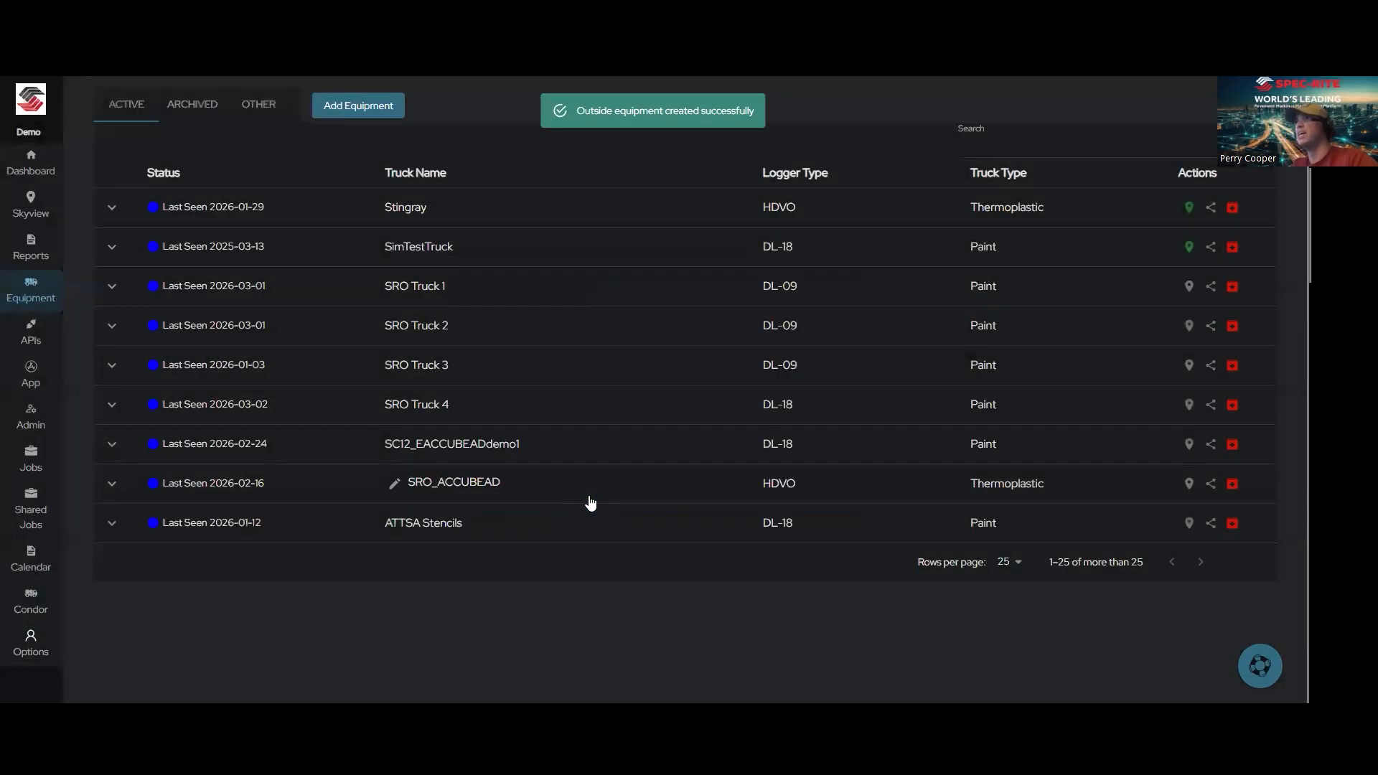
{"action": "left_click", "coordinate": [250, 115]}
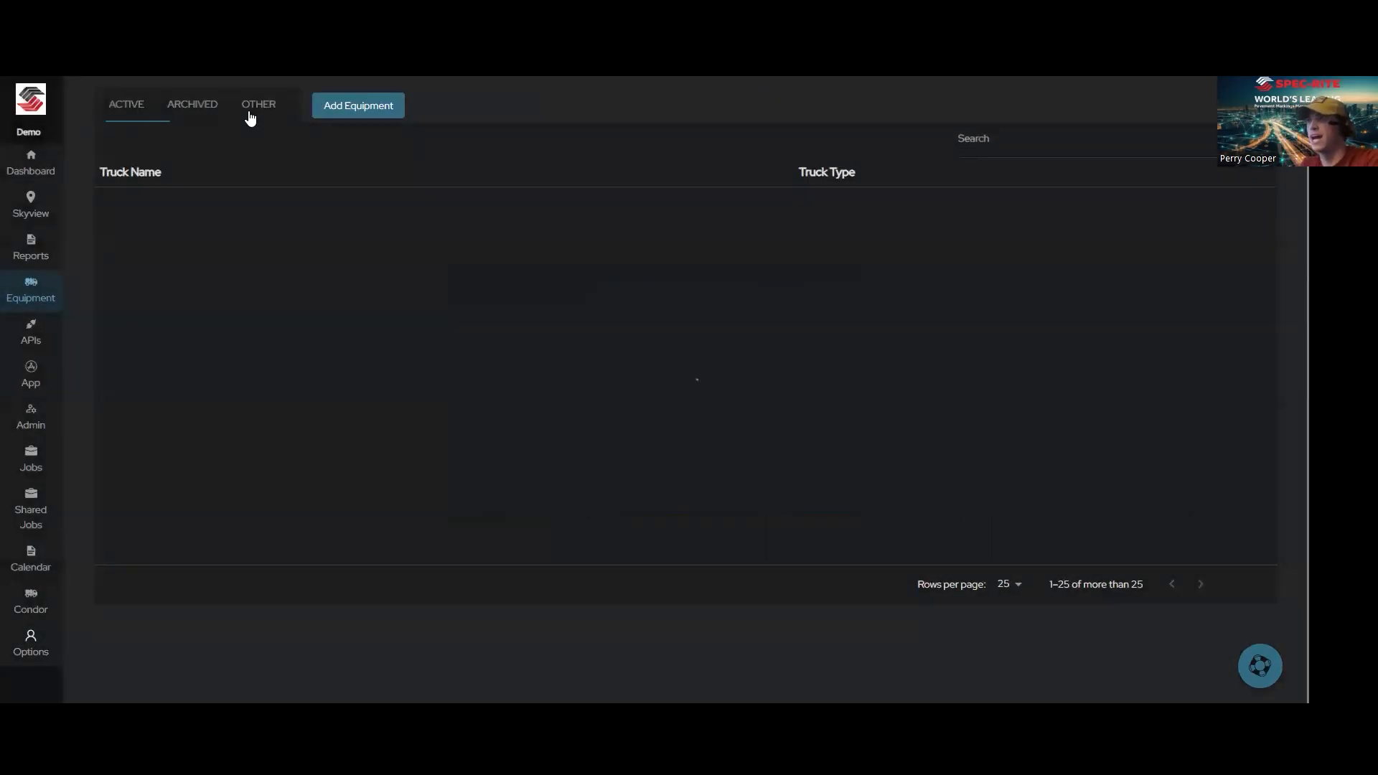